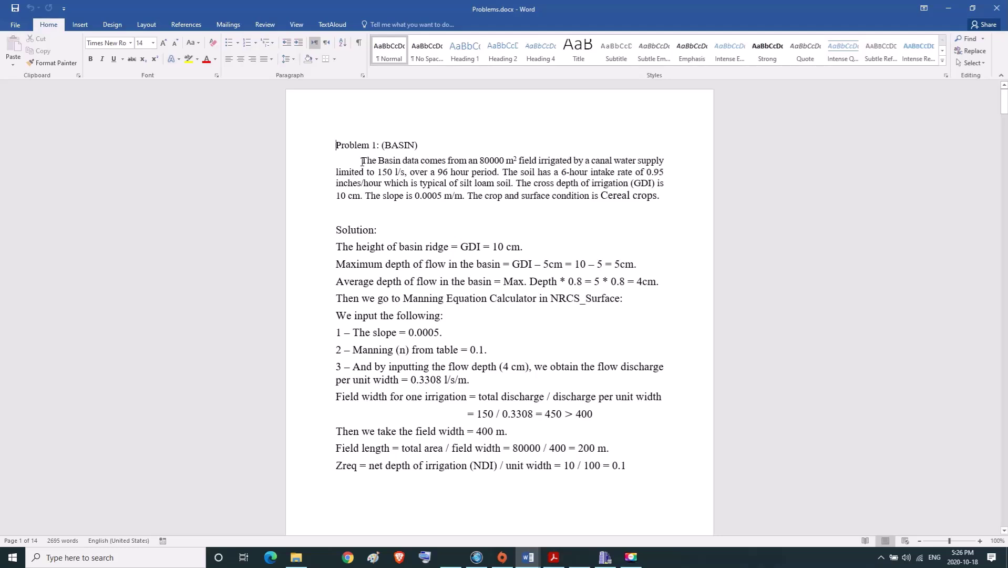
Read the Problem 1 basin statement from the field area and water supply through to the crop and surface condition
left_click_drag(362, 159, 479, 163)
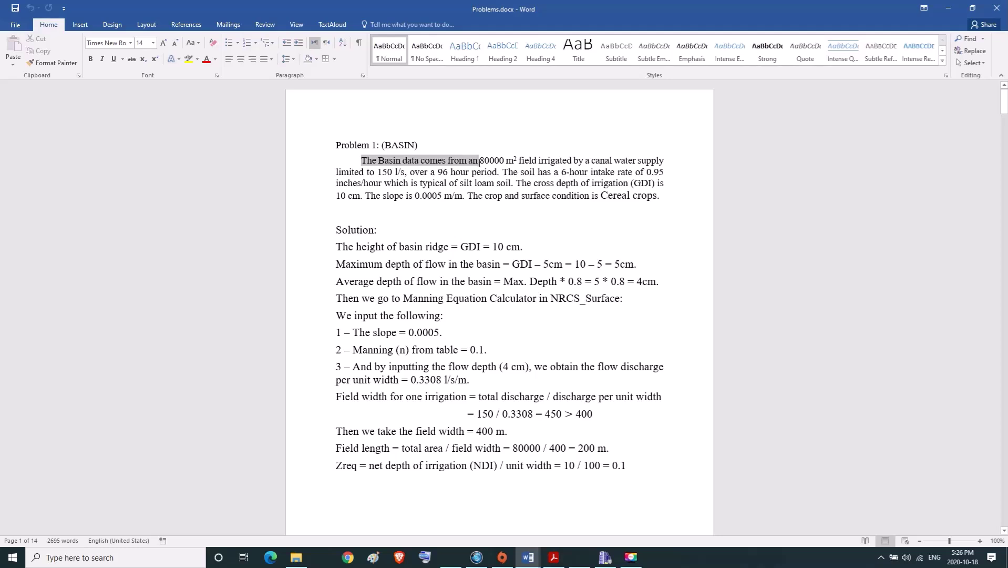
left_click_drag(479, 161, 483, 162)
left_click_drag(514, 157, 378, 169)
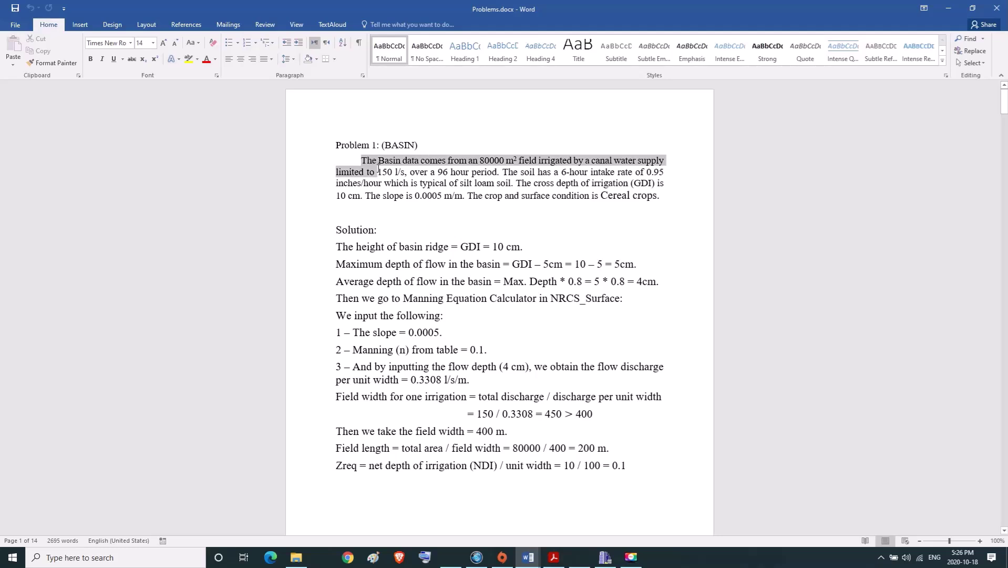
left_click_drag(378, 168, 450, 193)
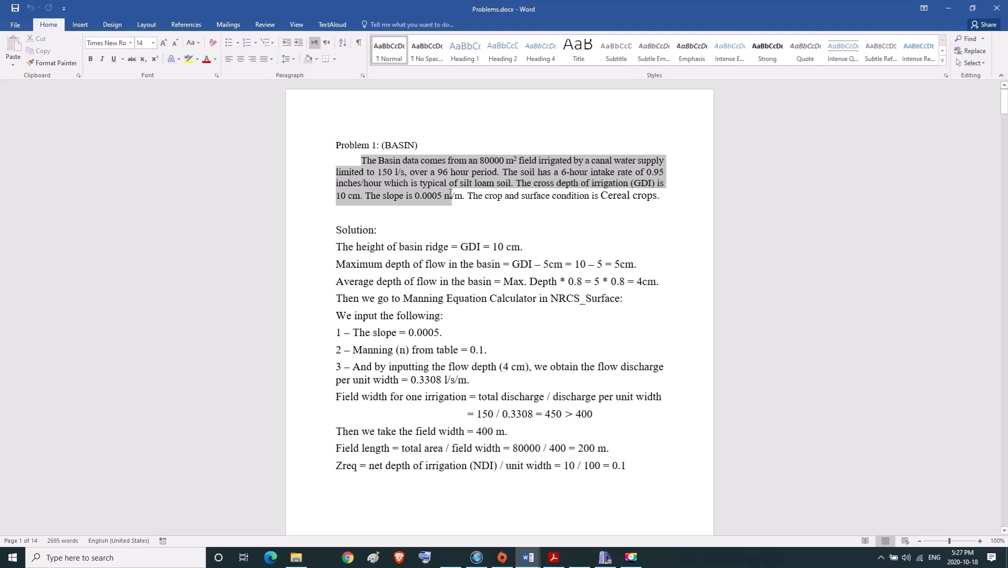
left_click_drag(451, 193, 663, 193)
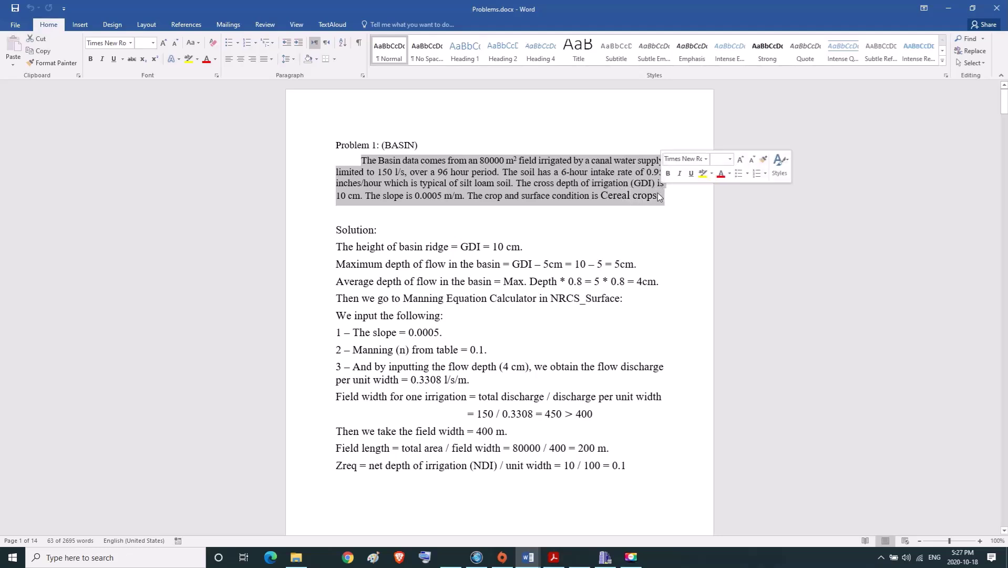
left_click(661, 193)
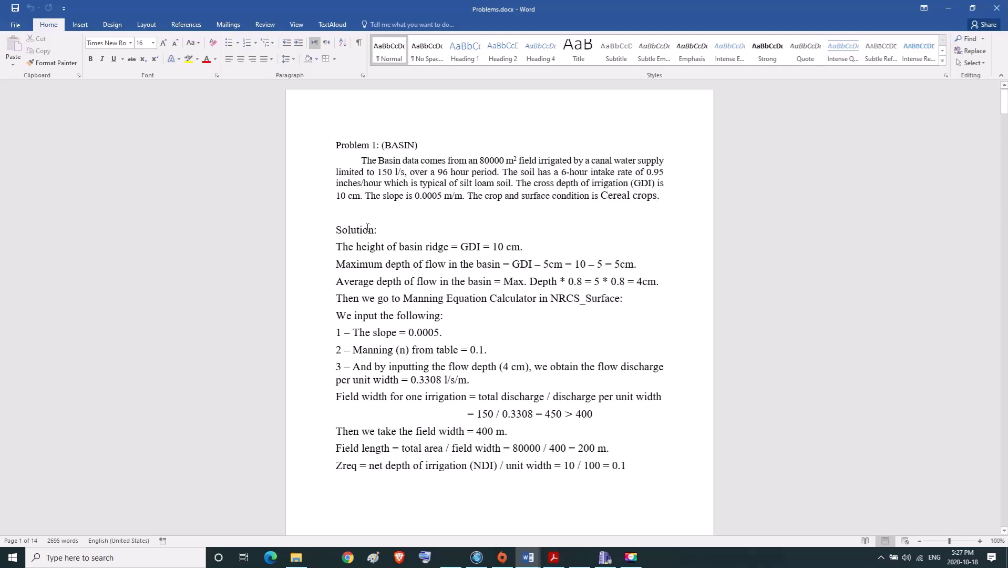
Review the solution's basin ridge height, maximum and average flow depth calculations, and the instruction to use the Manning Equation Calculator
left_click_drag(336, 230, 386, 230)
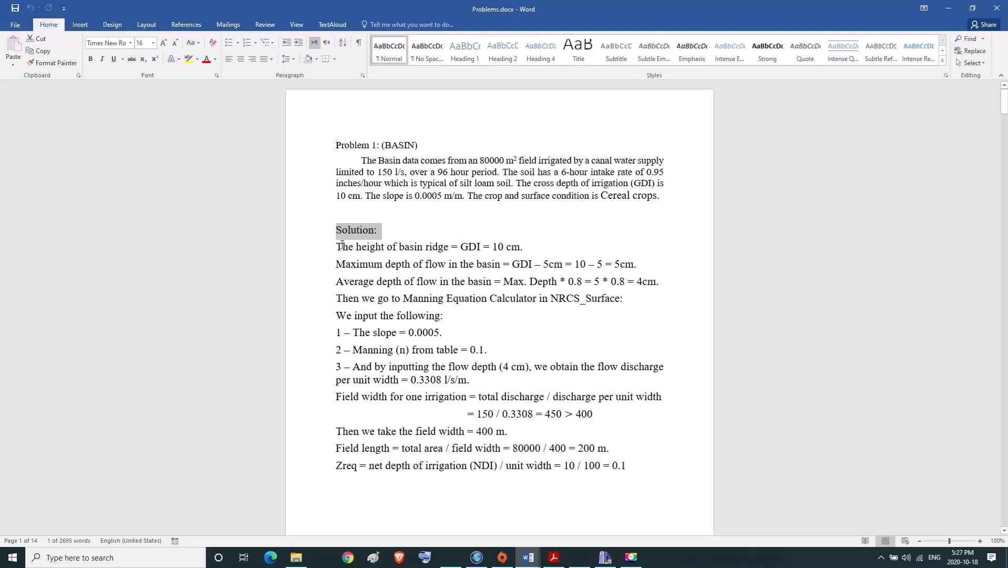
left_click_drag(335, 246, 431, 246)
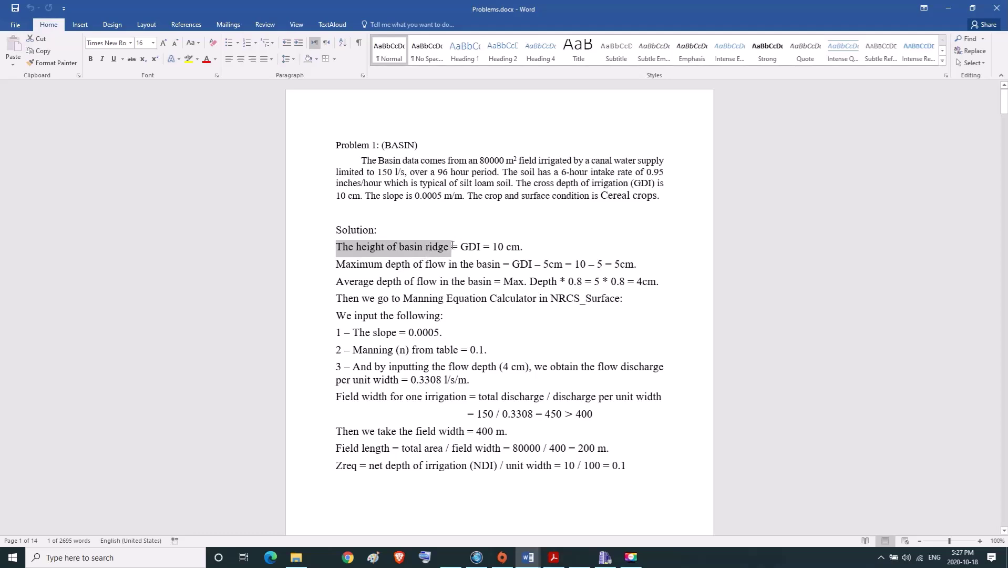
left_click_drag(452, 245, 467, 245)
left_click_drag(477, 246, 525, 242)
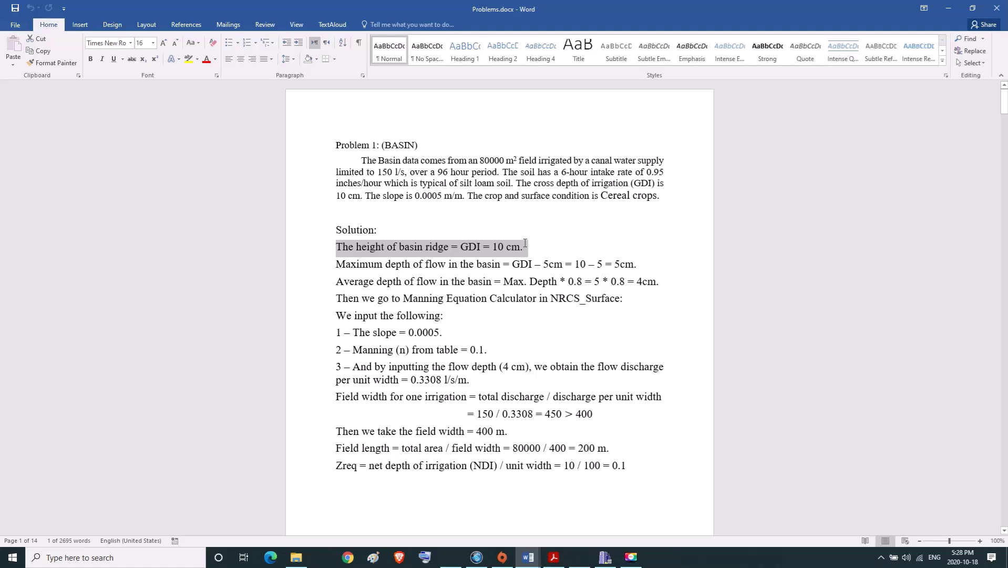
left_click_drag(336, 195, 361, 196)
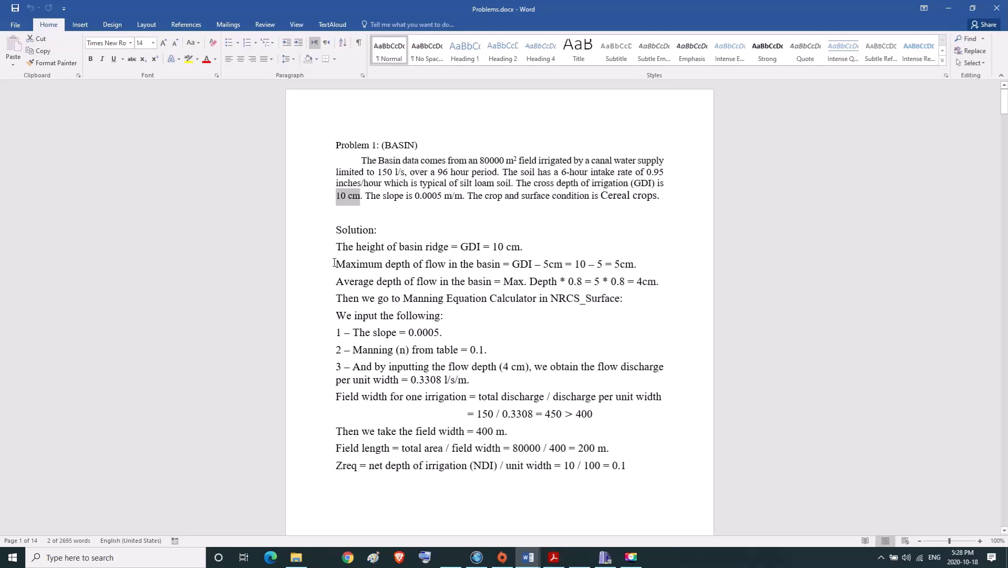
left_click_drag(337, 263, 641, 265)
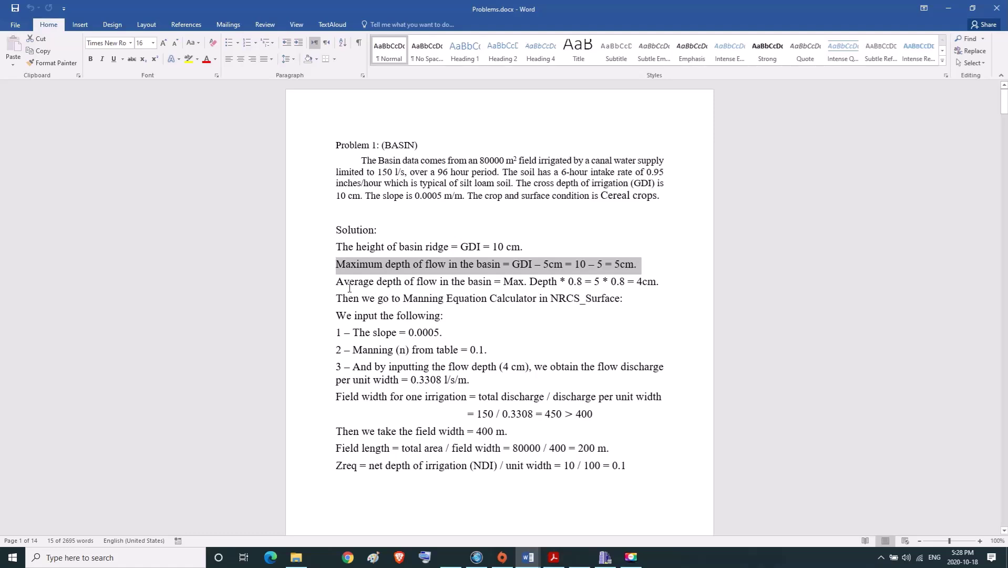
left_click_drag(334, 282, 535, 279)
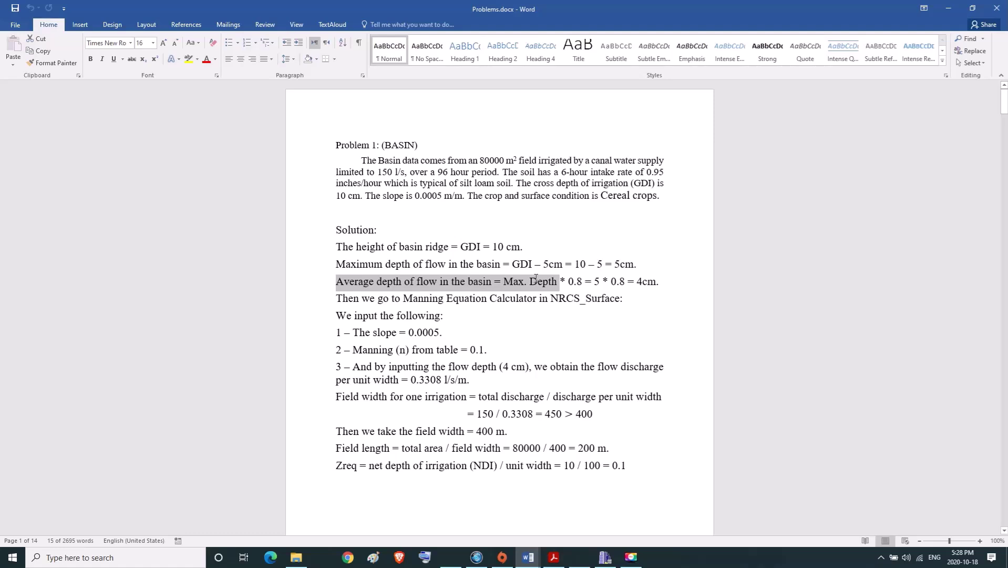
left_click_drag(547, 279, 567, 277)
left_click_drag(566, 278, 664, 285)
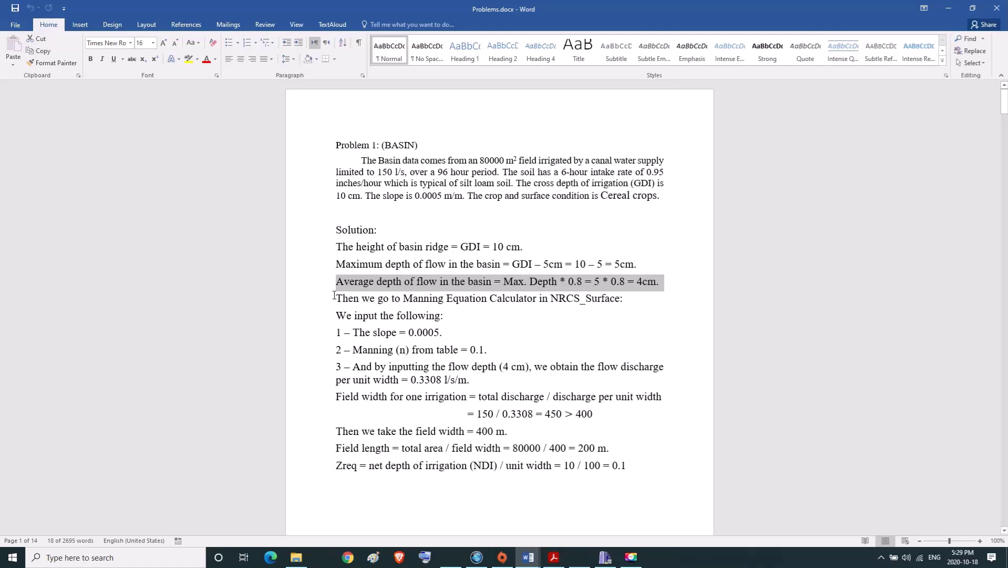
left_click_drag(335, 296, 626, 298)
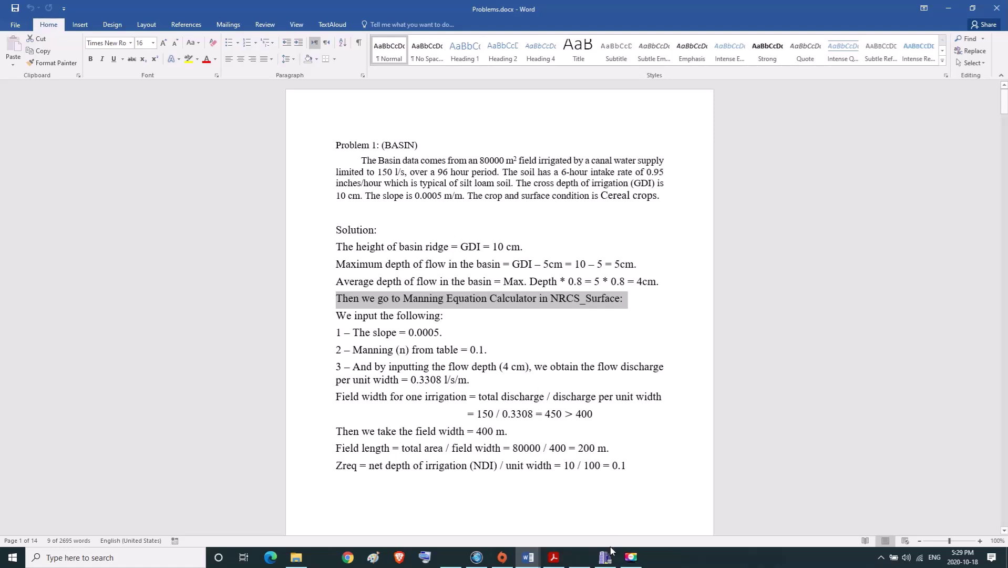
Switch to NRCS_Surface and set the design's field system to Border/Basin Irrigation in the field topography and geometry settings
mouse_move(608, 559)
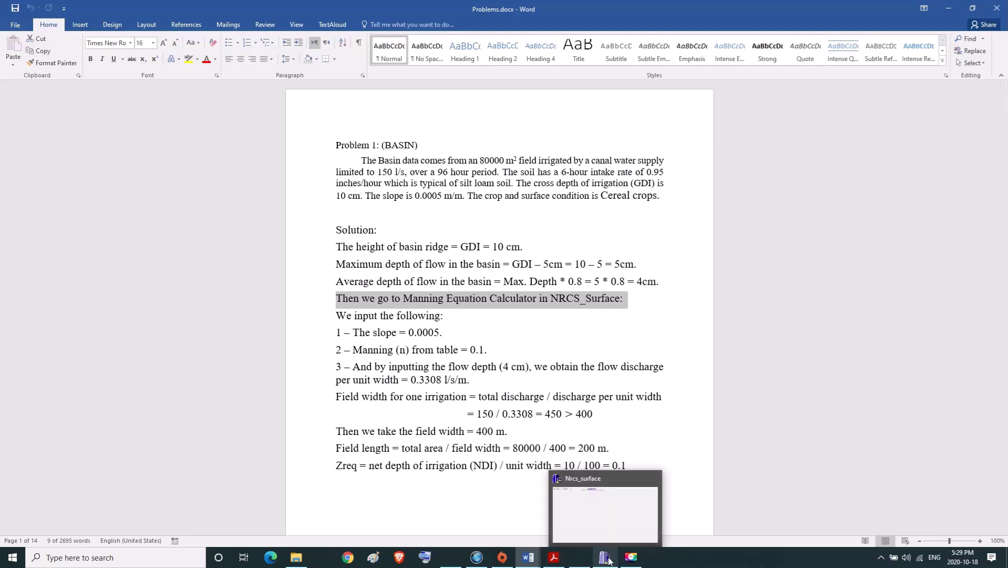
left_click(608, 561)
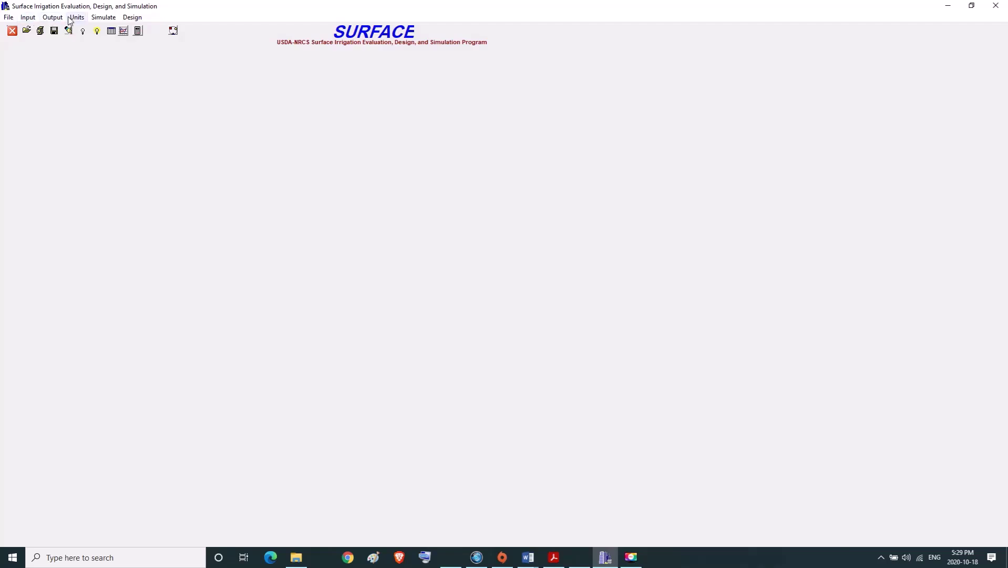
left_click(132, 18)
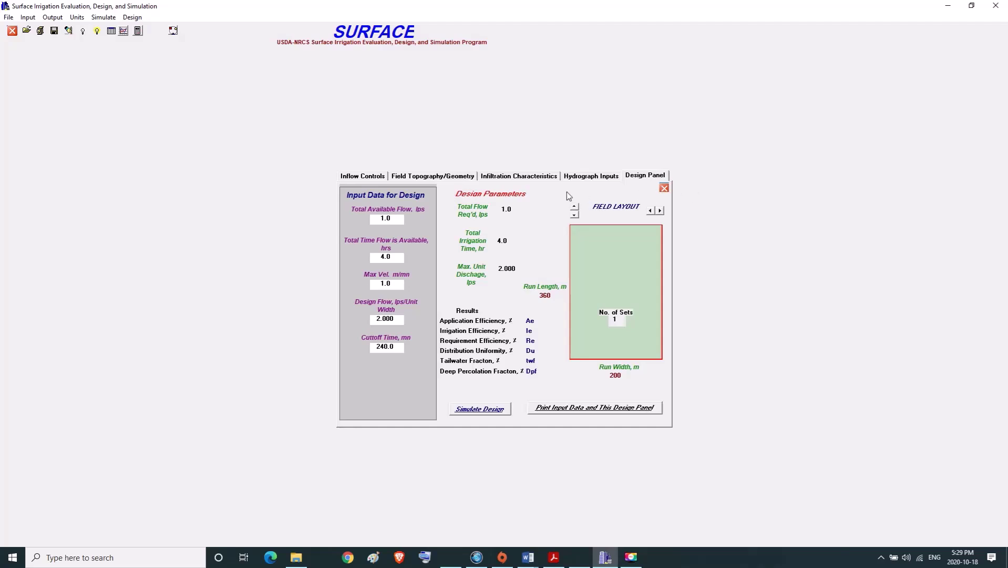
left_click(426, 181)
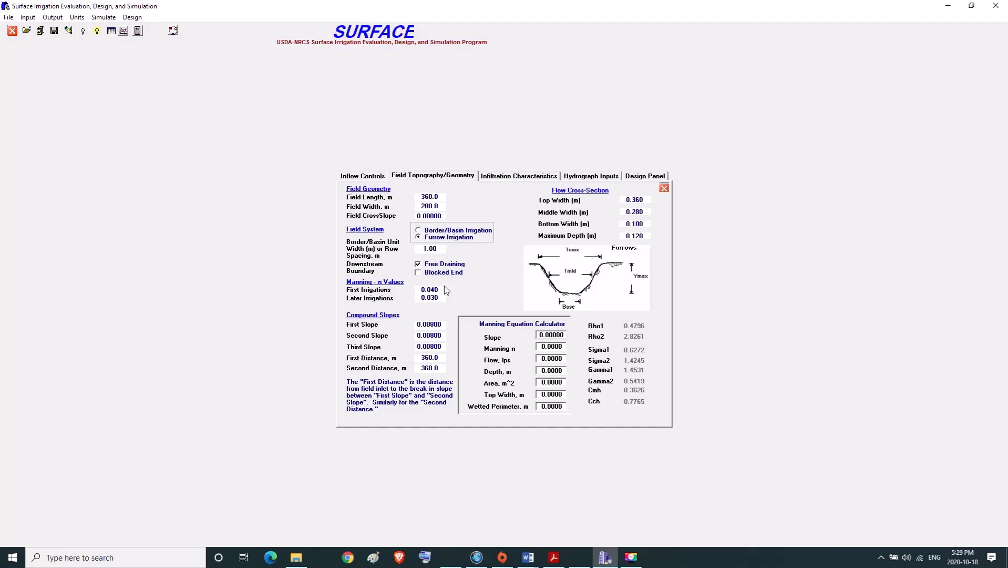
left_click(506, 179)
left_click(441, 181)
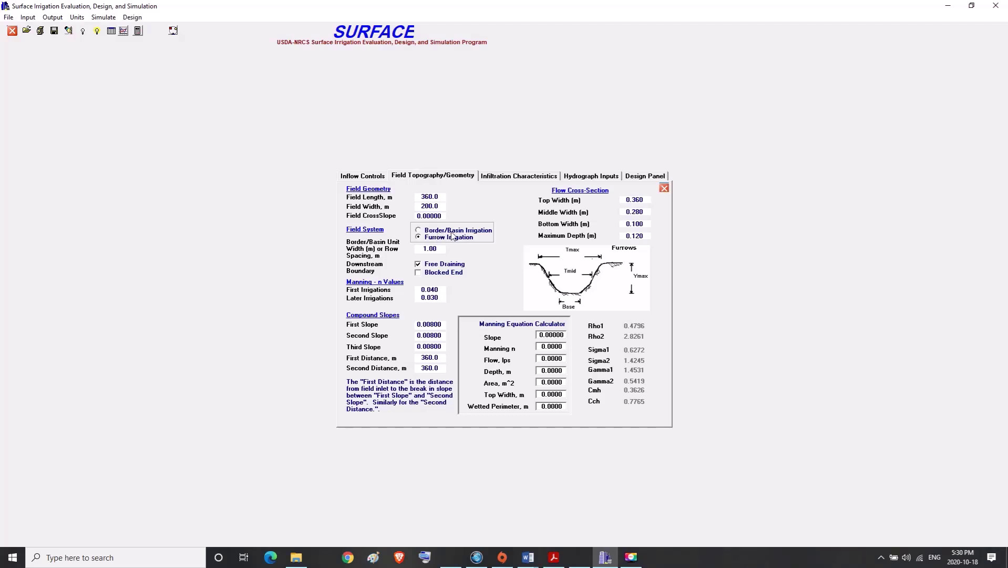
left_click(419, 230)
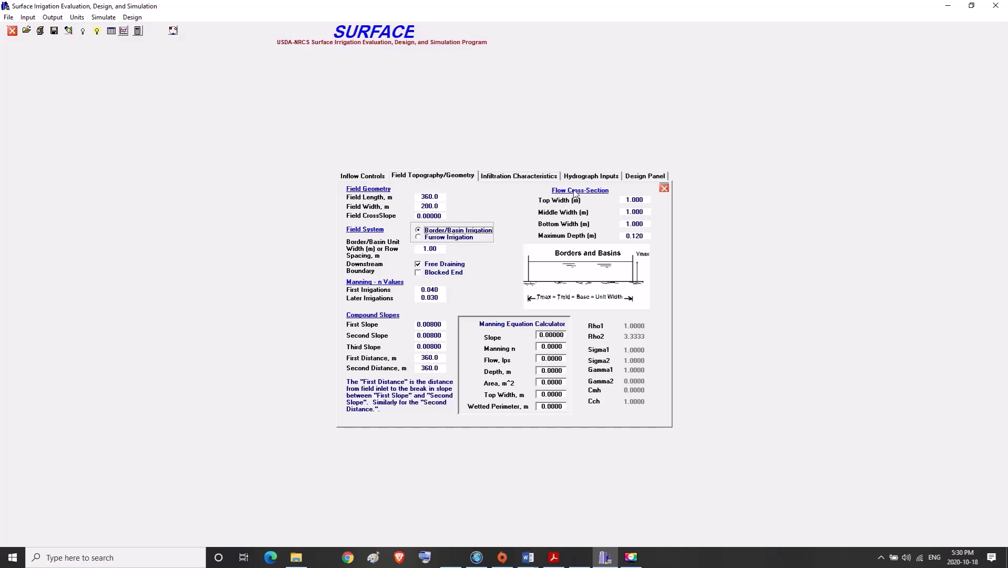
Examine the top, middle and bottom widths and the maximum depth of the basin's flow cross-section
double_click(630, 200)
double_click(655, 211)
double_click(622, 223)
double_click(653, 236)
Copy the slope 0.0005 from the solution in Problems.docx into the Manning Equation Calculator's slope in NRCS_Surface
left_click(529, 557)
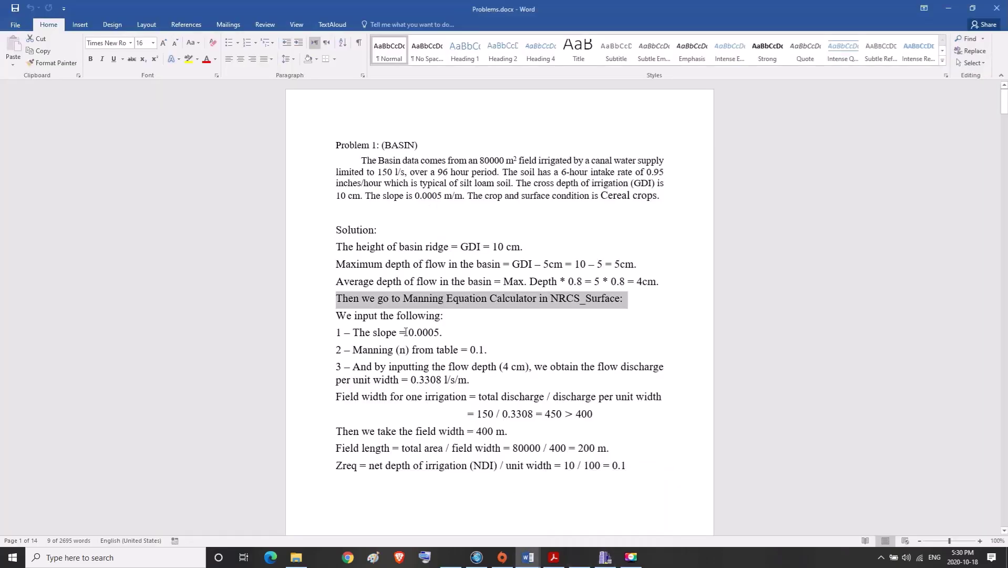
left_click_drag(411, 330, 430, 330)
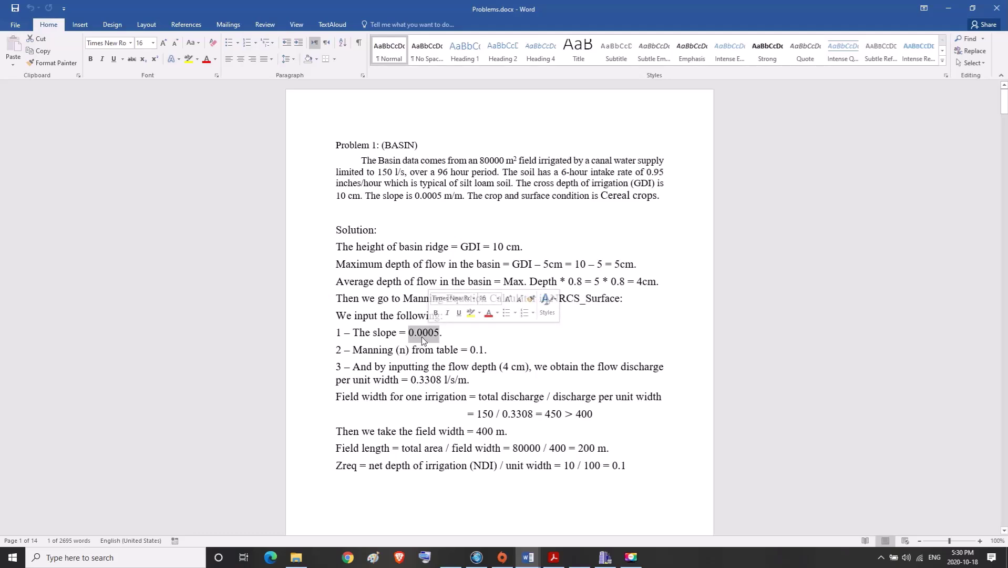
right_click(429, 337)
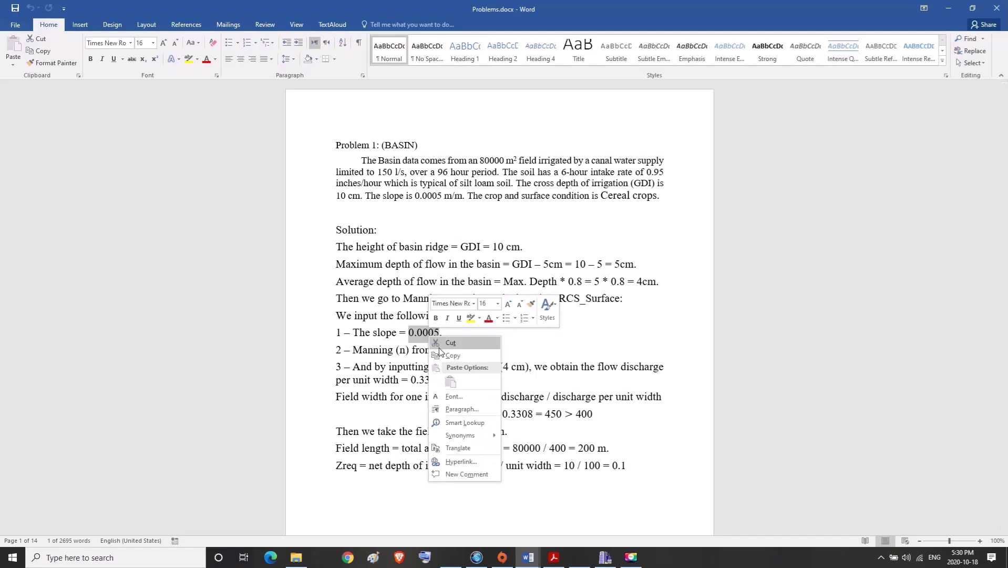
left_click(452, 356)
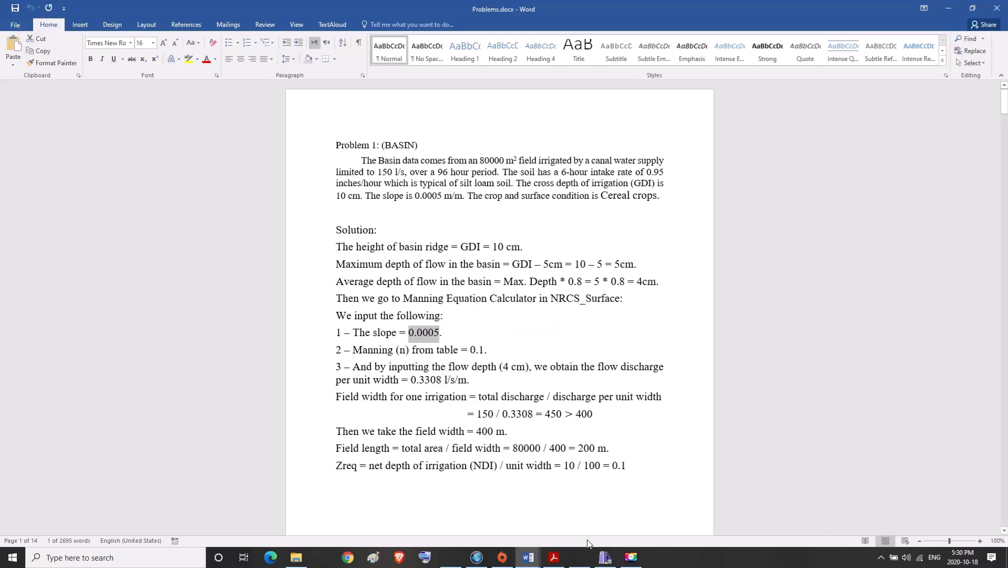
left_click(605, 557)
left_click_drag(539, 337, 564, 337)
key("ctrl+v")
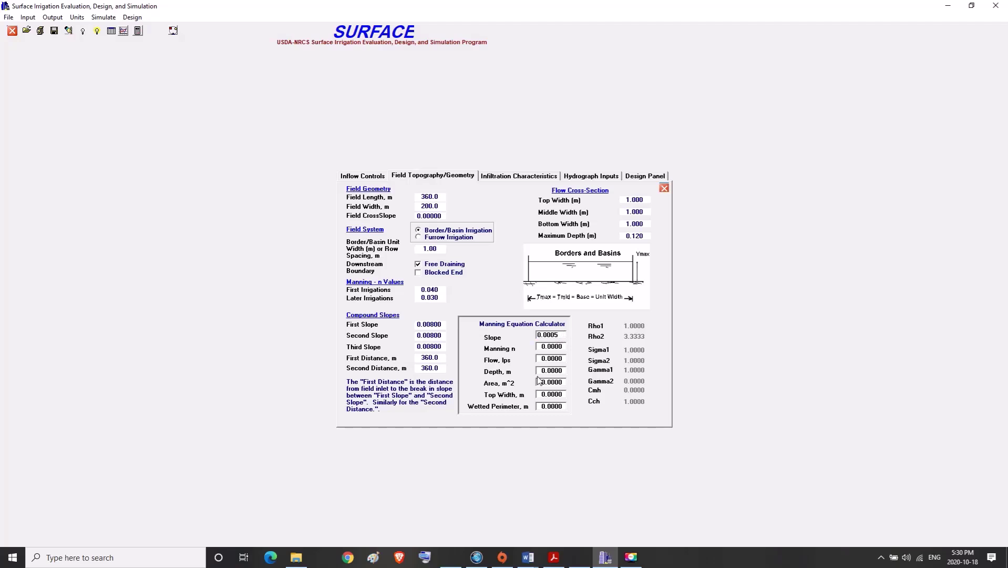
key("Tab")
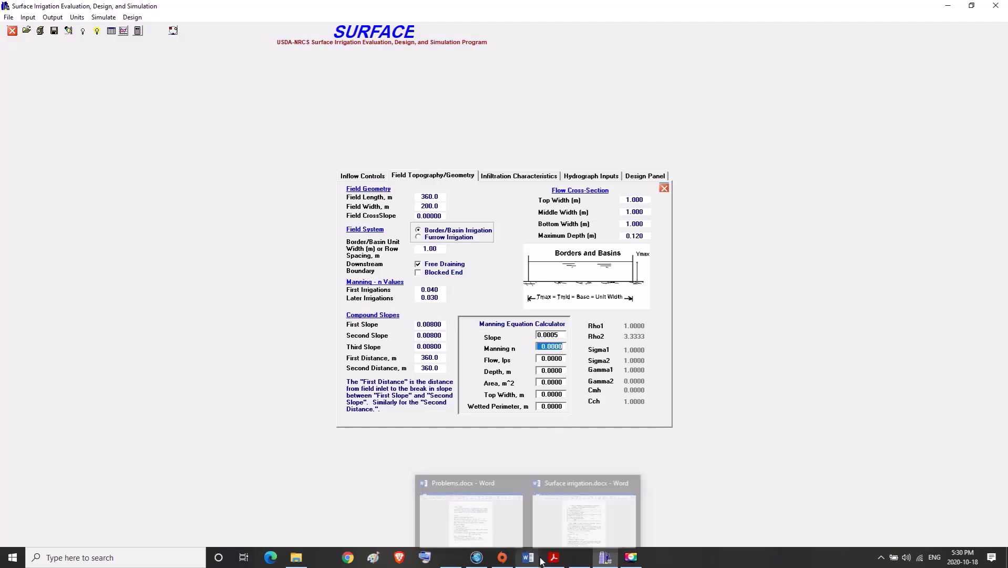
Switch to Problems.docx and review the Manning (n) item together with the problem's crop and surface condition
mouse_move(530, 564)
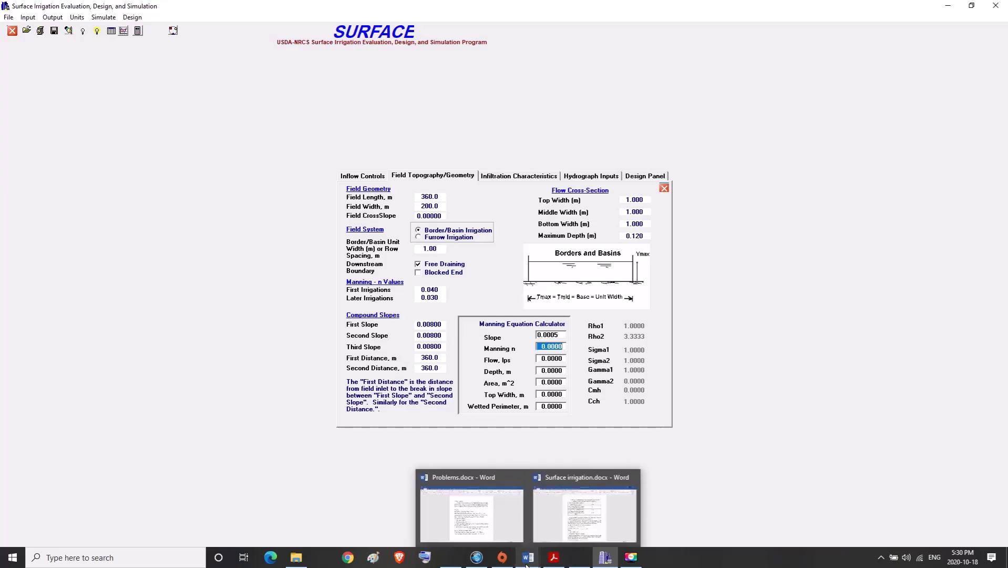
left_click(495, 528)
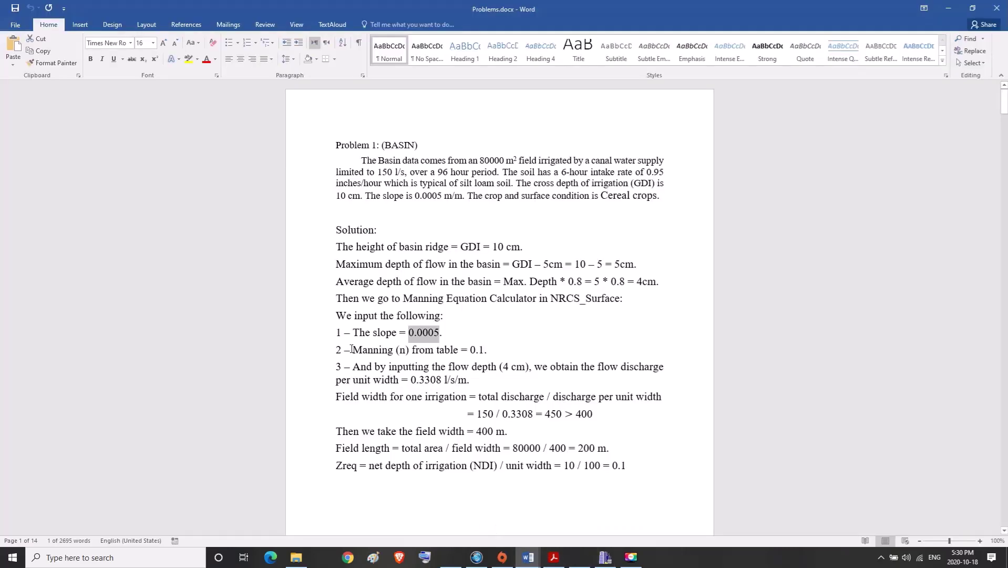
left_click_drag(352, 349, 493, 353)
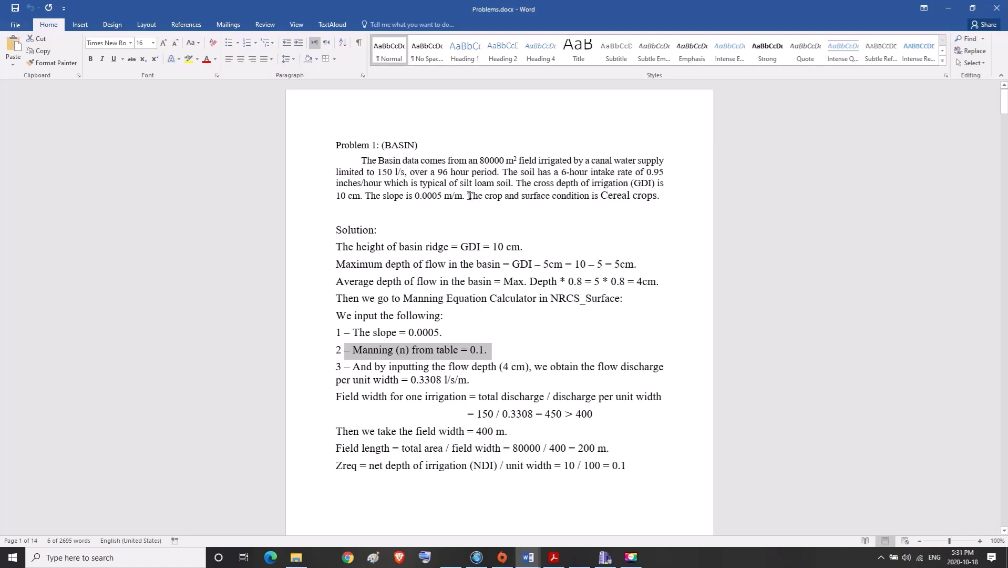
left_click_drag(467, 196, 660, 199)
Look up the n value for cereal crops in the Manning's roughness table of Surface irrigation.docx
mouse_move(529, 556)
left_click(554, 533)
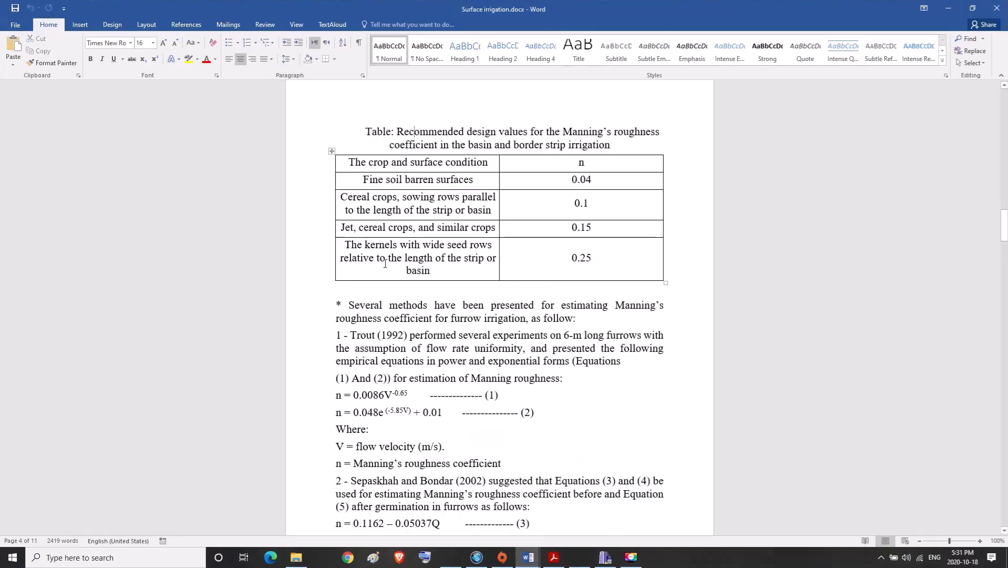
left_click_drag(348, 162, 467, 165)
double_click(582, 163)
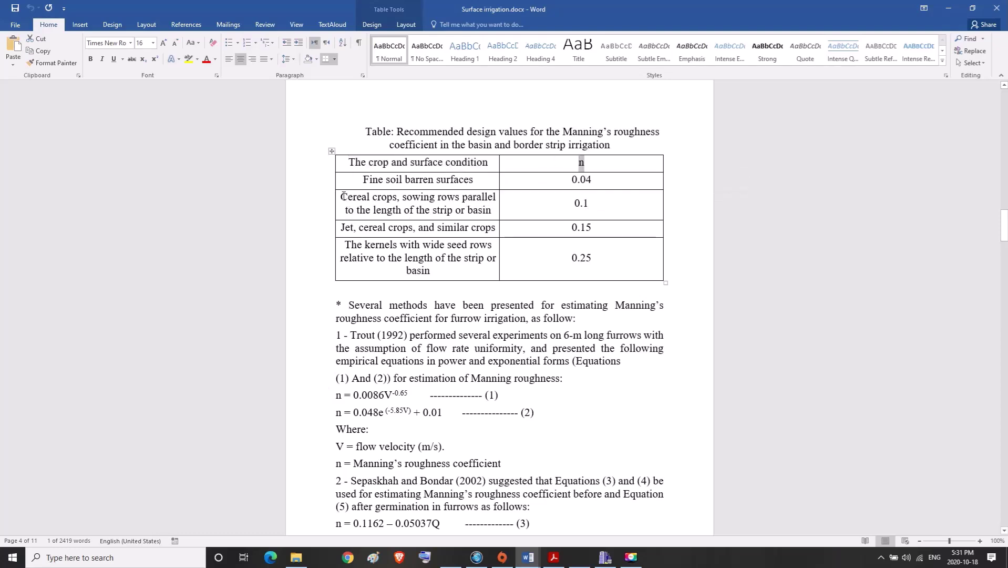
left_click_drag(342, 196, 498, 210)
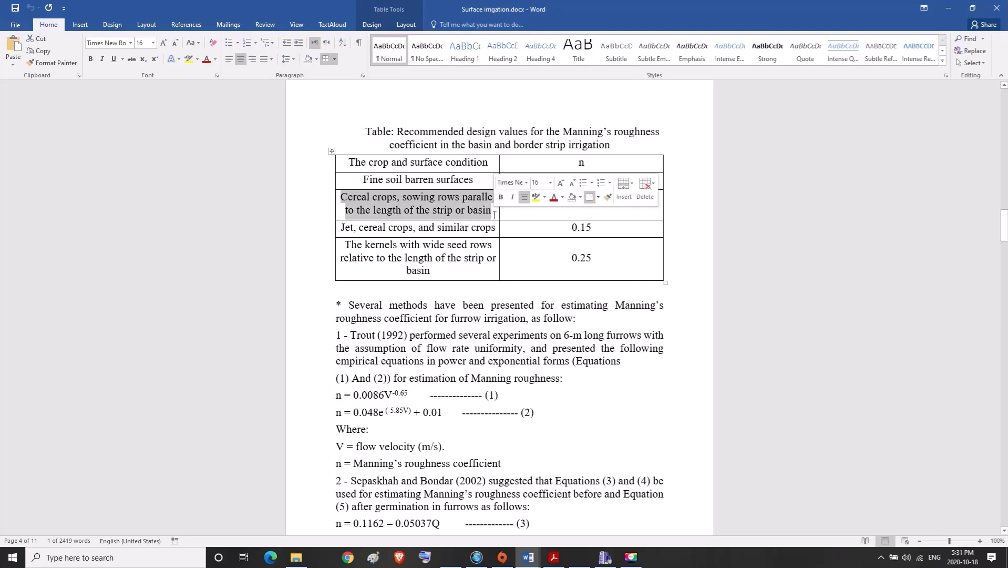
left_click_drag(568, 204, 589, 205)
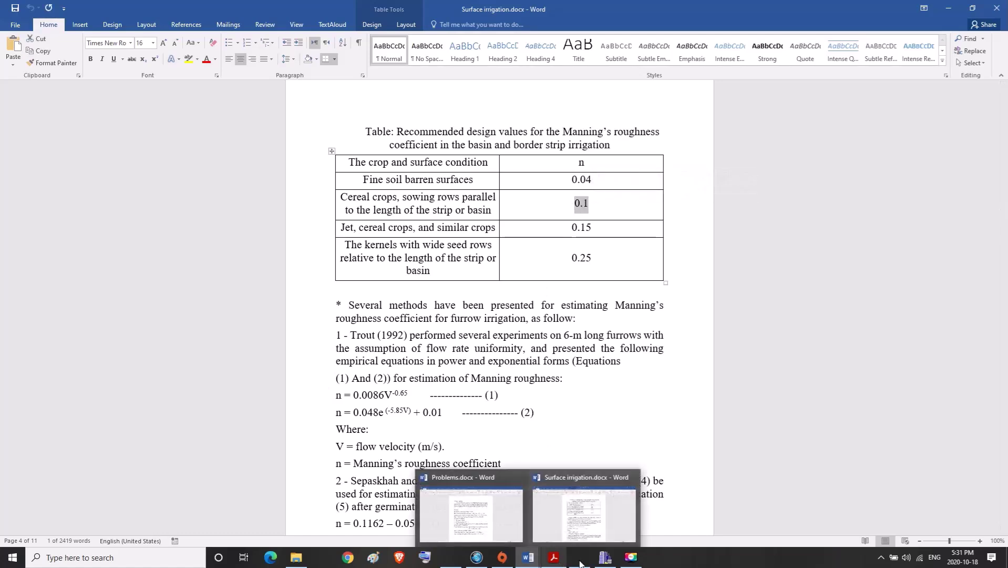
Return to NRCS_Surface and set Manning n to 0.1 in the Manning Equation Calculator
left_click(599, 561)
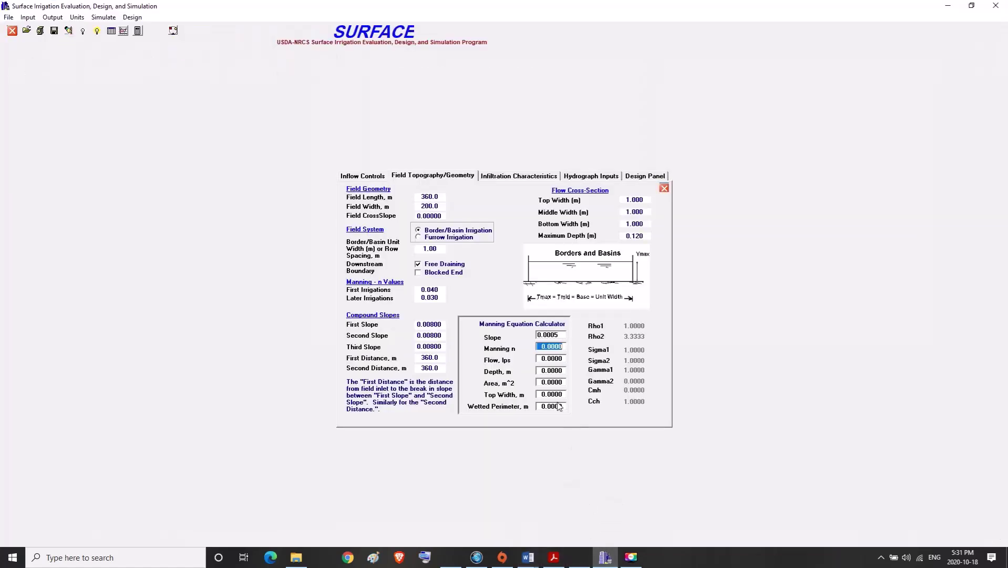
type("0.1")
key("Tab")
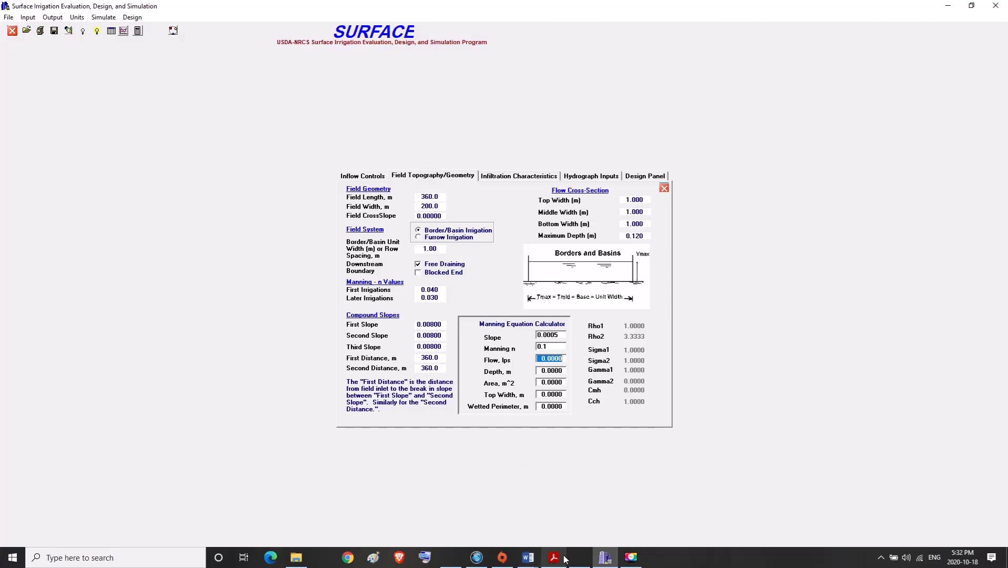
Switch to Problems.docx and review the flow depth item of the Problem 1 solution
mouse_move(538, 564)
left_click(473, 507)
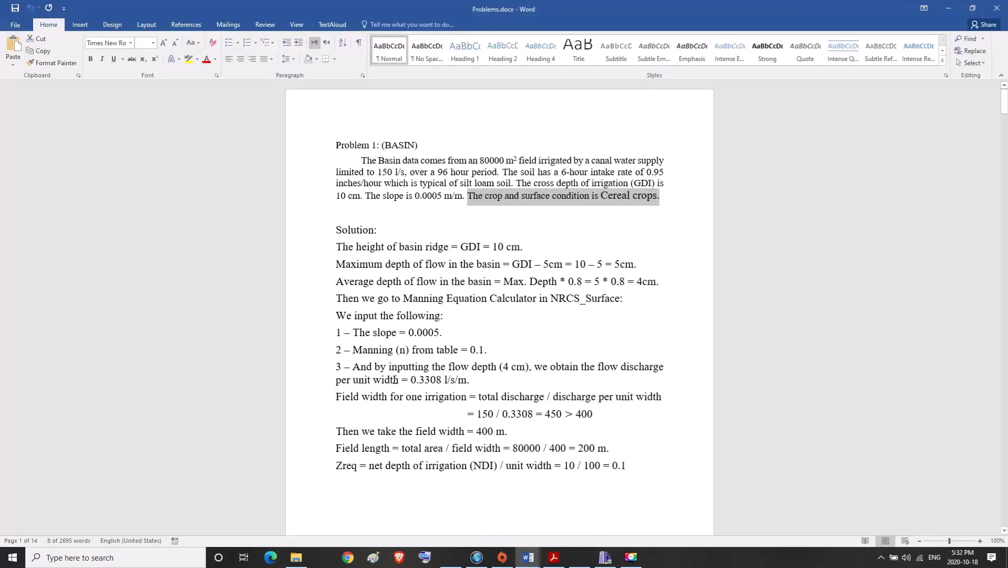
left_click_drag(354, 366, 530, 371)
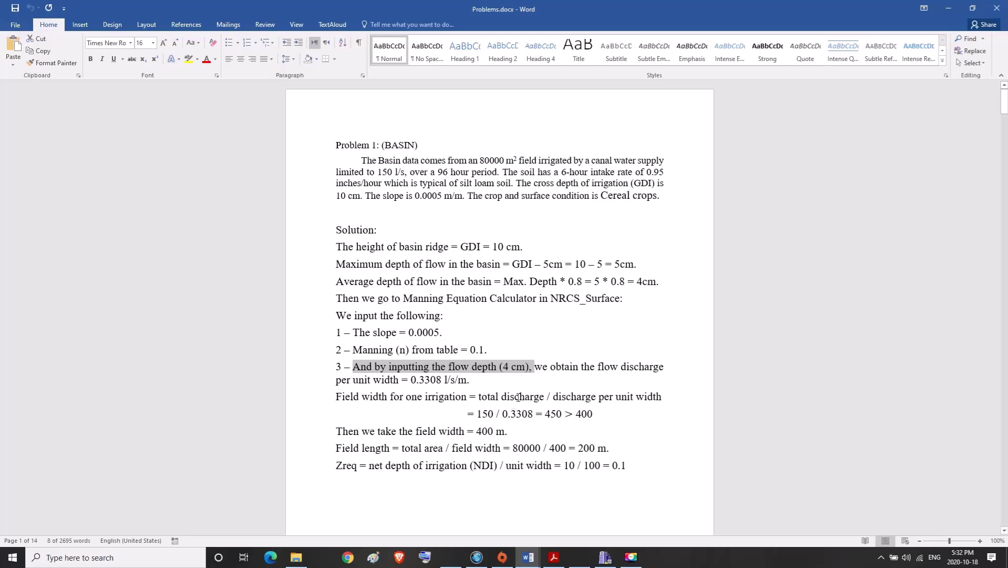
Return to NRCS_Surface and set the flow depth to 0.04 m in the Manning Equation Calculator
mouse_move(576, 566)
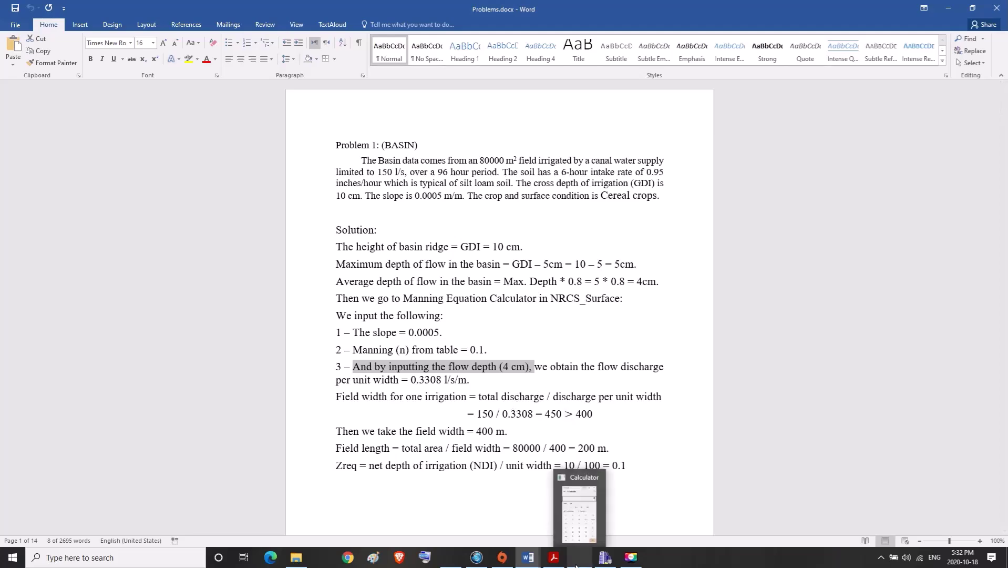
left_click(605, 558)
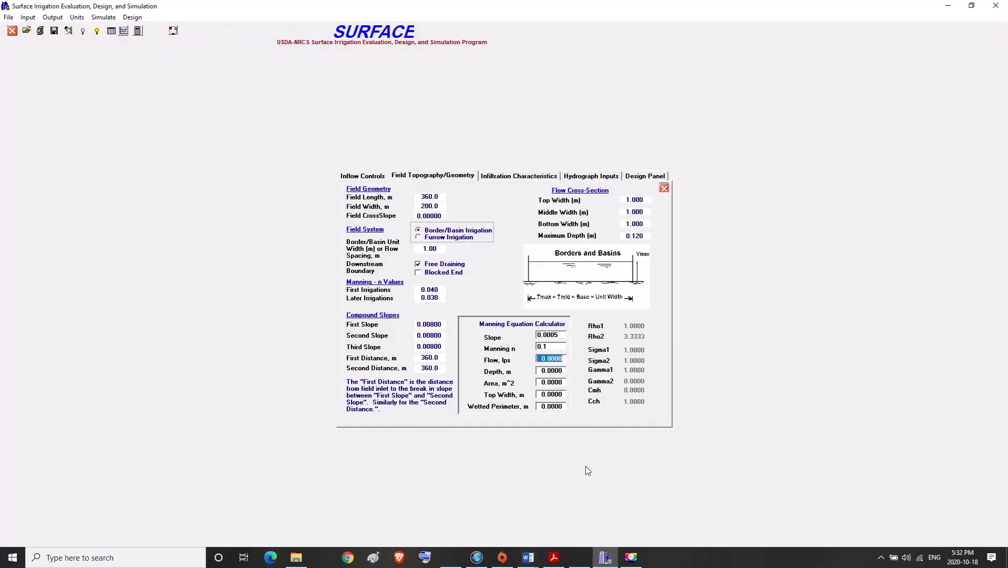
left_click(539, 370)
left_click_drag(539, 371, 574, 372)
type("0.0")
key("Tab")
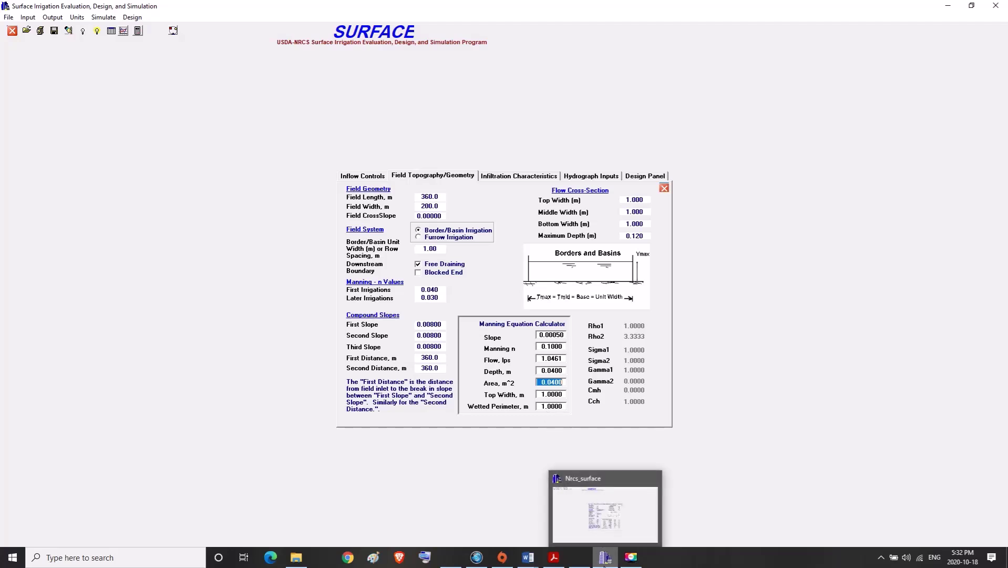
Compare the Manning Equation Calculator's flow with the discharge per unit width given in Problems.docx
left_click(530, 559)
left_click(518, 534)
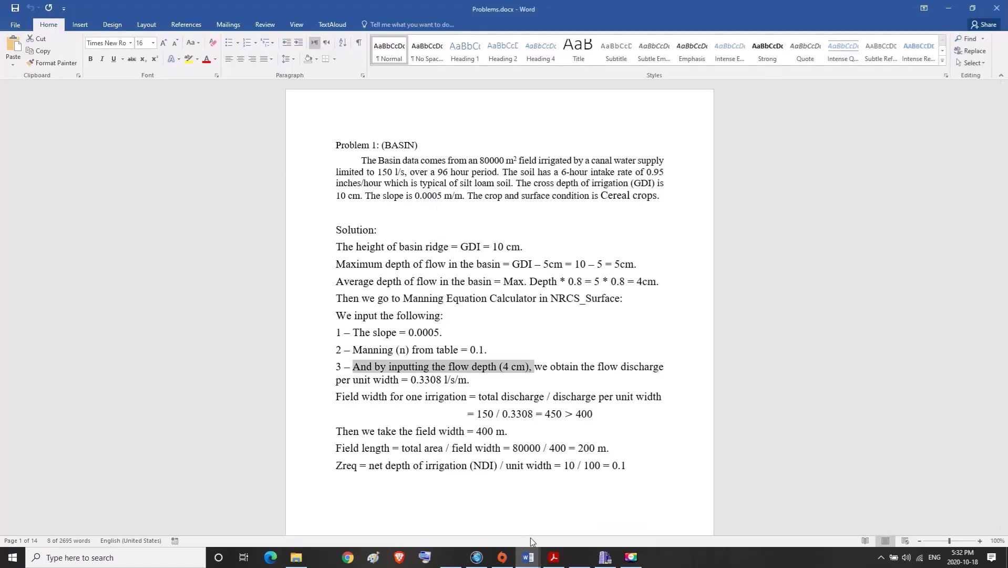
left_click(602, 549)
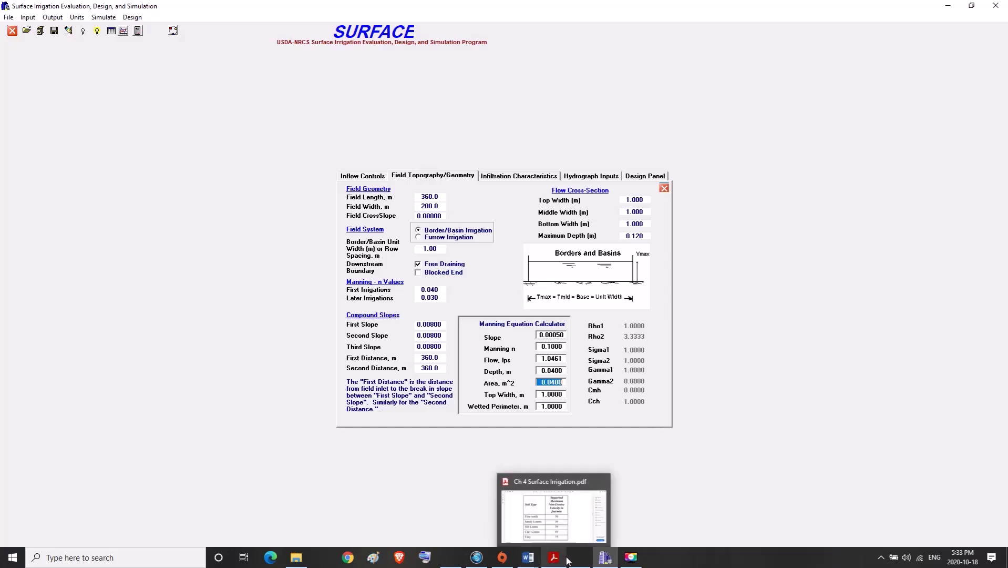
mouse_move(572, 560)
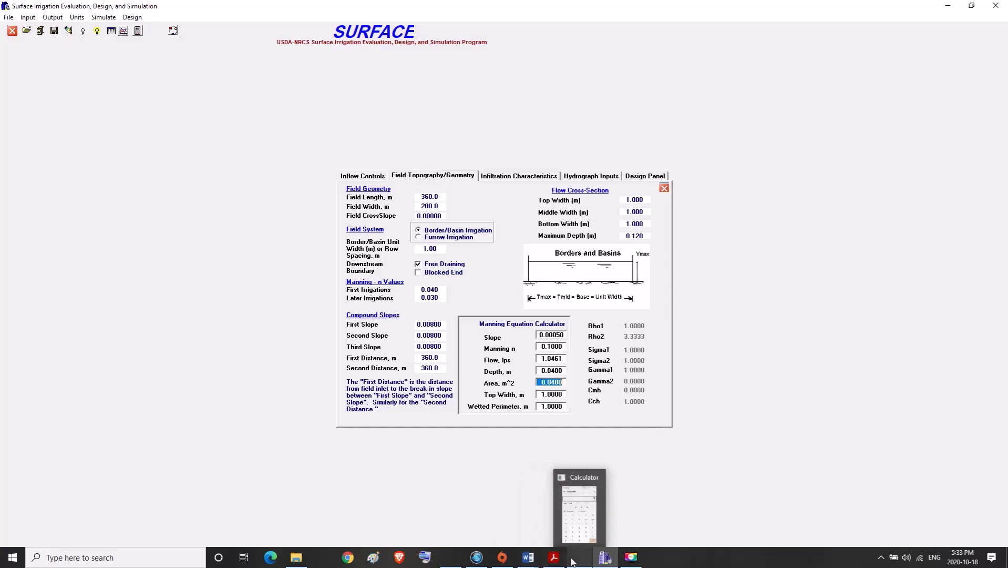
mouse_move(530, 557)
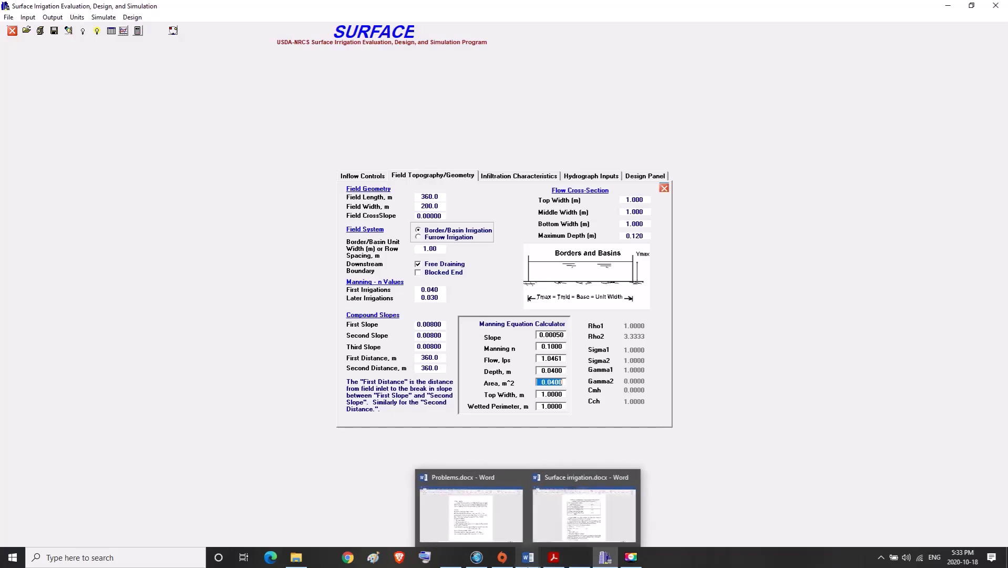
mouse_move(491, 518)
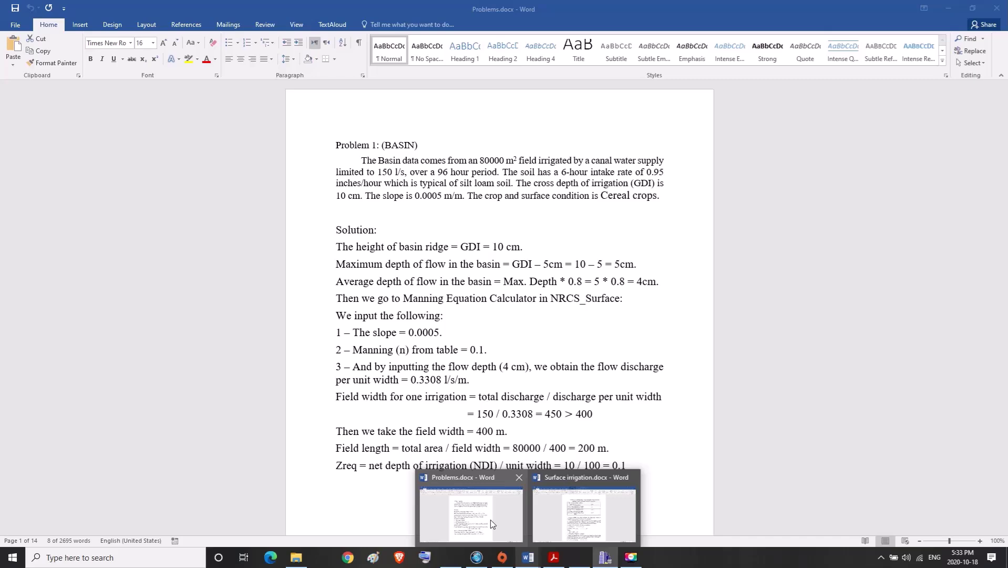
left_click(633, 558)
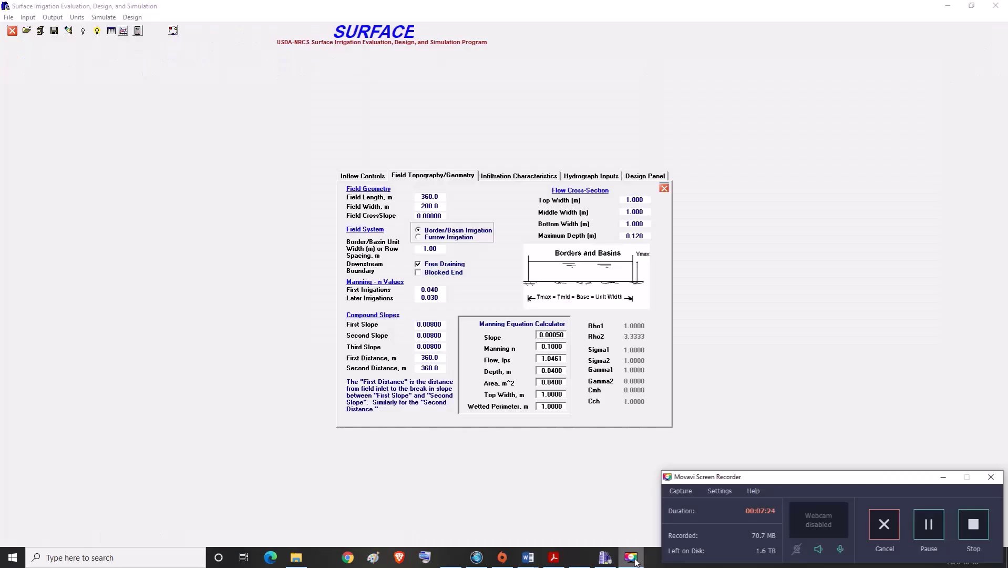
left_click(634, 560)
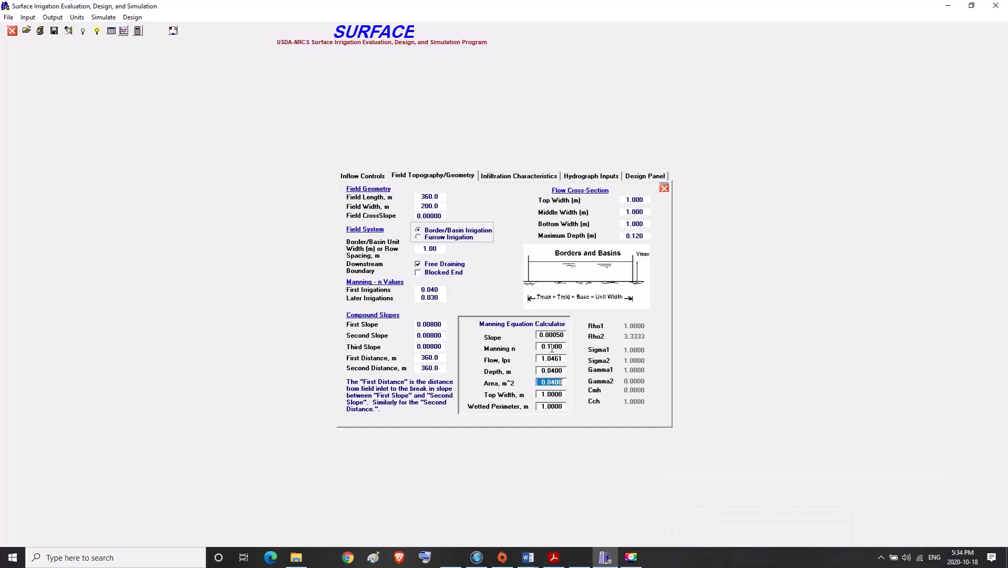
Switch to Problems.docx and correct the slope in the Problem 1 statement to 0.00005 m/m
left_click(529, 557)
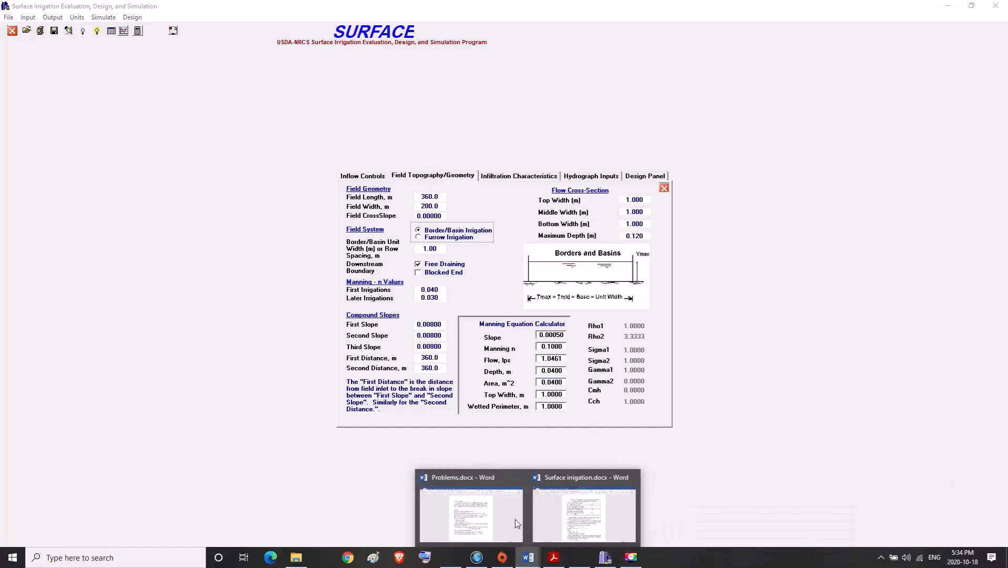
left_click(521, 524)
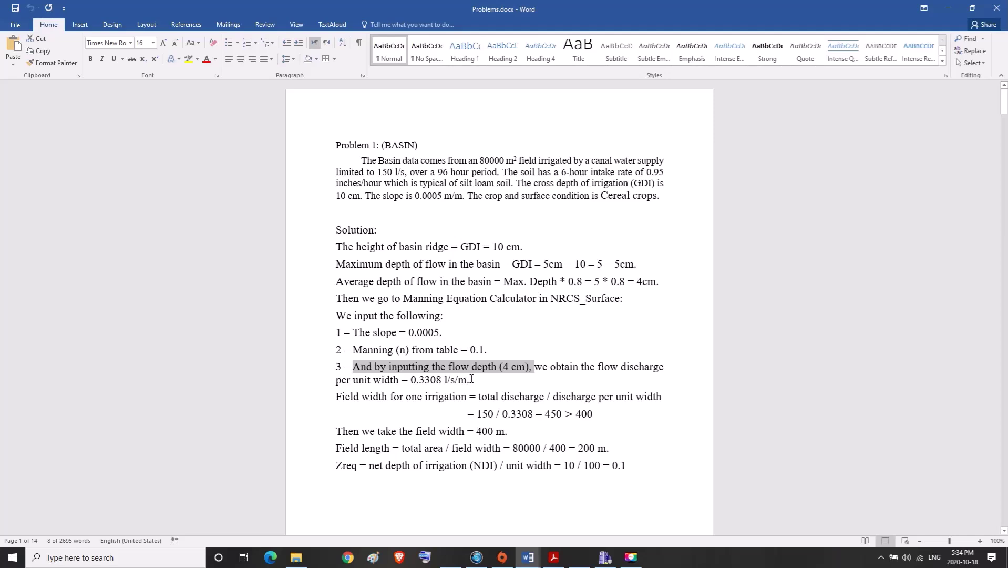
left_click(439, 196)
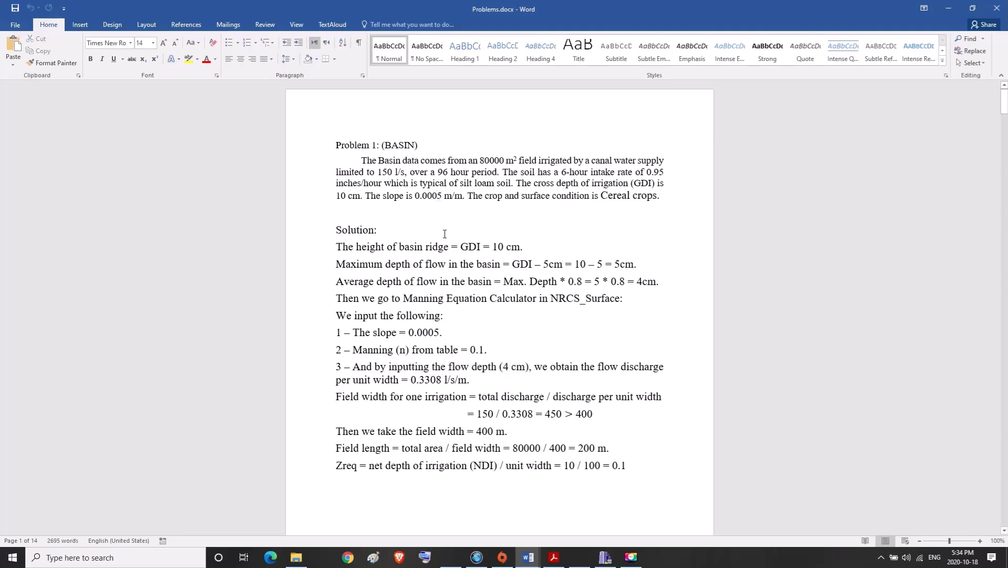
type("0")
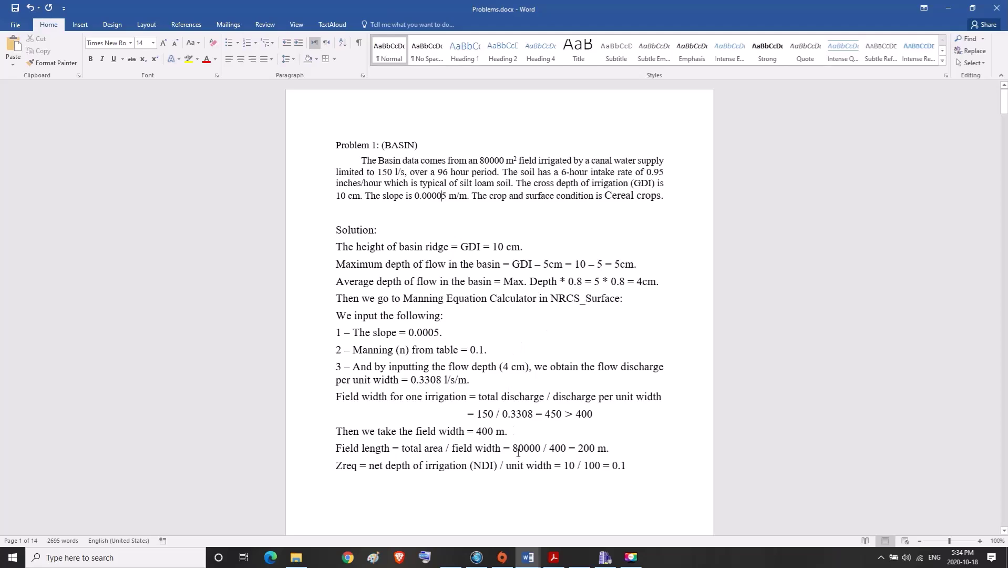
In NRCS_Surface's Manning Equation Calculator, set the slope to 0.00005, re-enter the depth as 0.04 m, and select the resulting flow
left_click(569, 487)
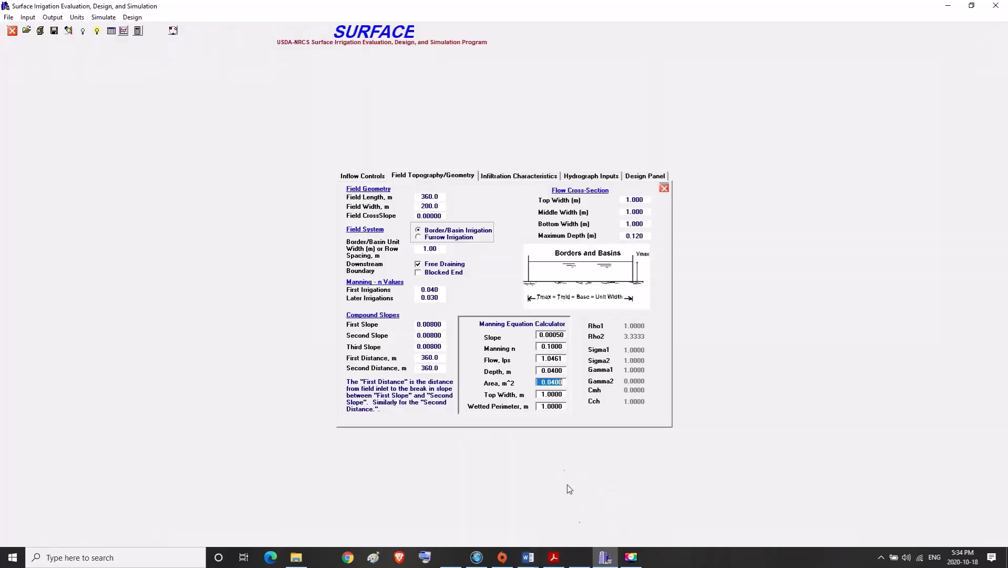
left_click(556, 335)
type("0.00005")
key("Tab")
left_click_drag(541, 370, 569, 370)
type("0.04")
key("Tab")
left_click_drag(540, 358, 565, 359)
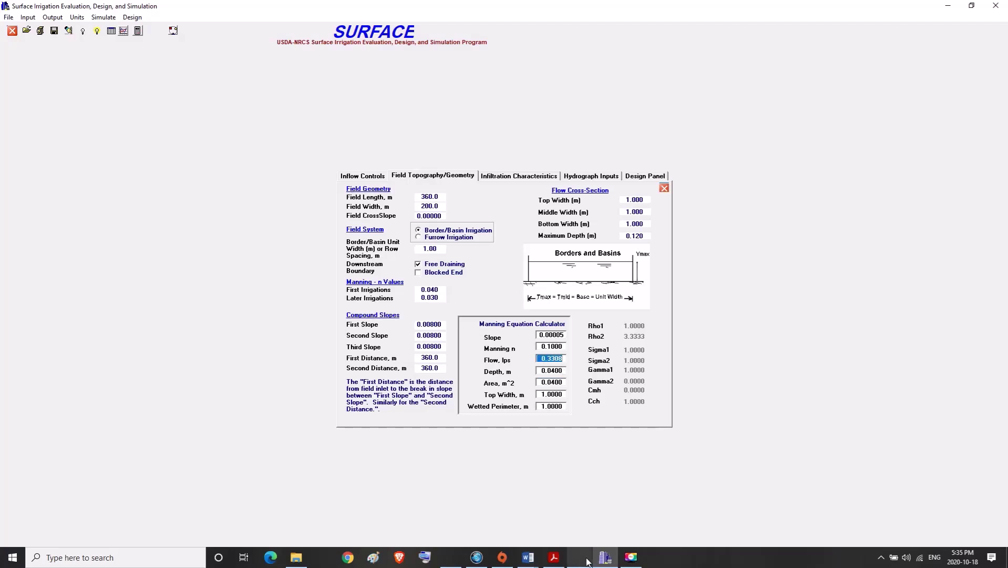
Switch to Problems.docx and check the flow discharge per unit width stated in the Problem 1 solution
mouse_move(529, 559)
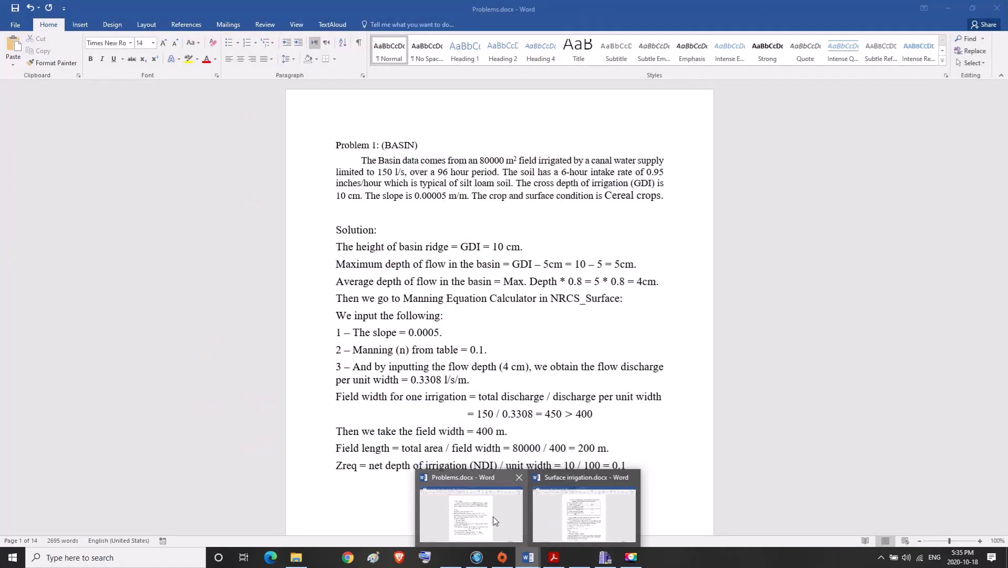
left_click(493, 516)
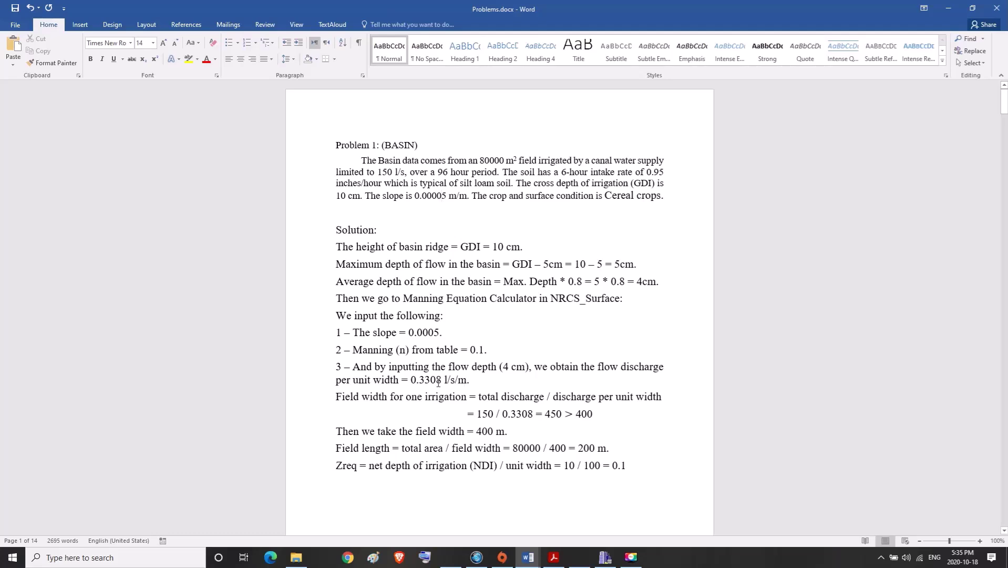
left_click_drag(409, 382, 478, 382)
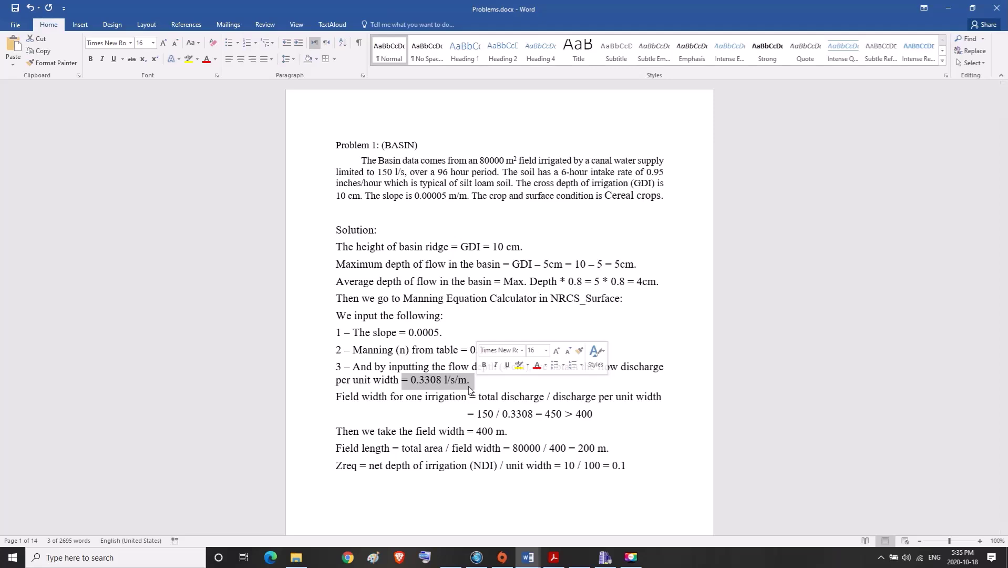
left_click(432, 395)
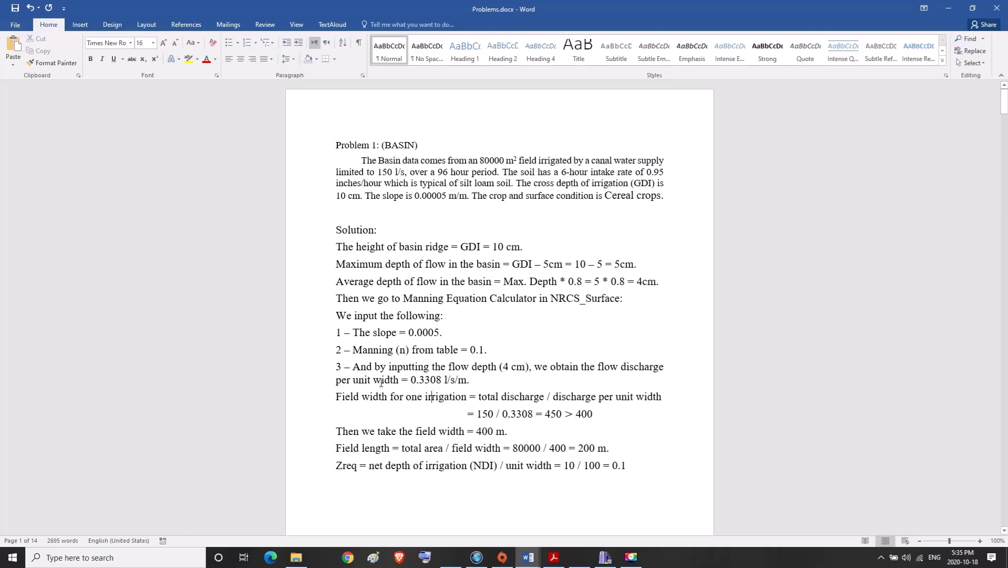
left_click_drag(621, 367, 482, 386)
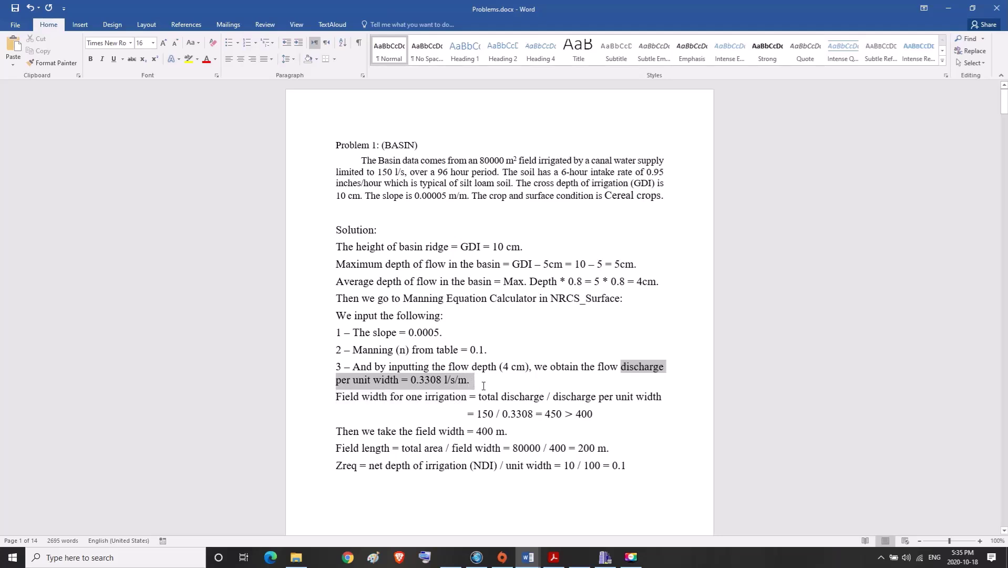
left_click(370, 413)
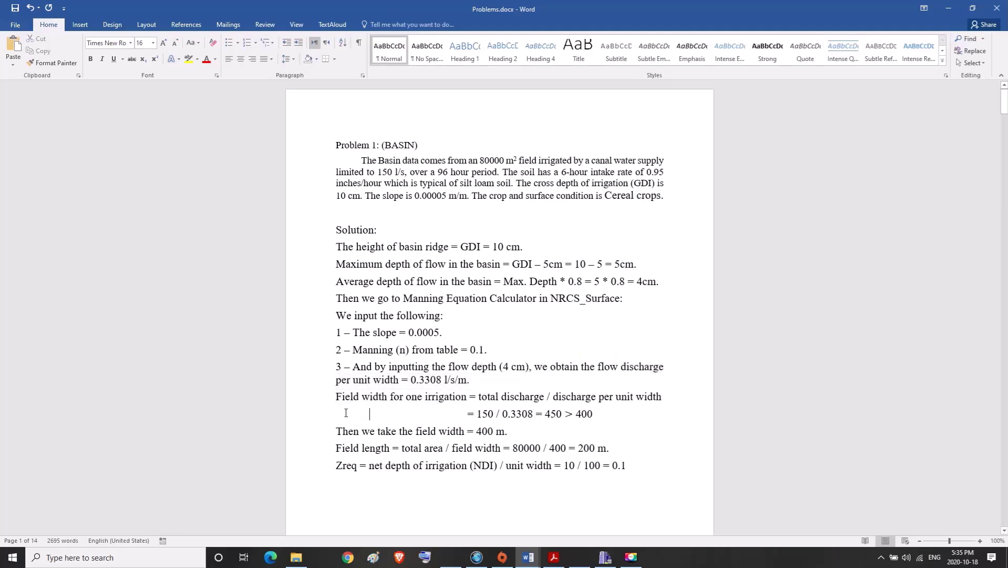
Review the formula and calculation of the field width for one irrigation in the Problem 1 solution
left_click_drag(336, 395, 448, 403)
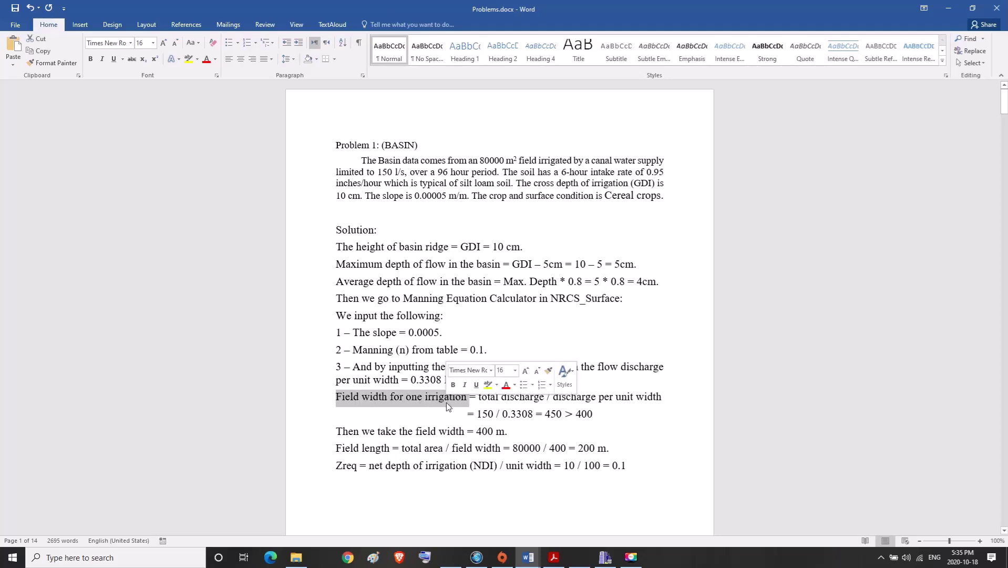
left_click(463, 398)
left_click_drag(336, 398, 663, 399)
left_click_drag(468, 415, 552, 415)
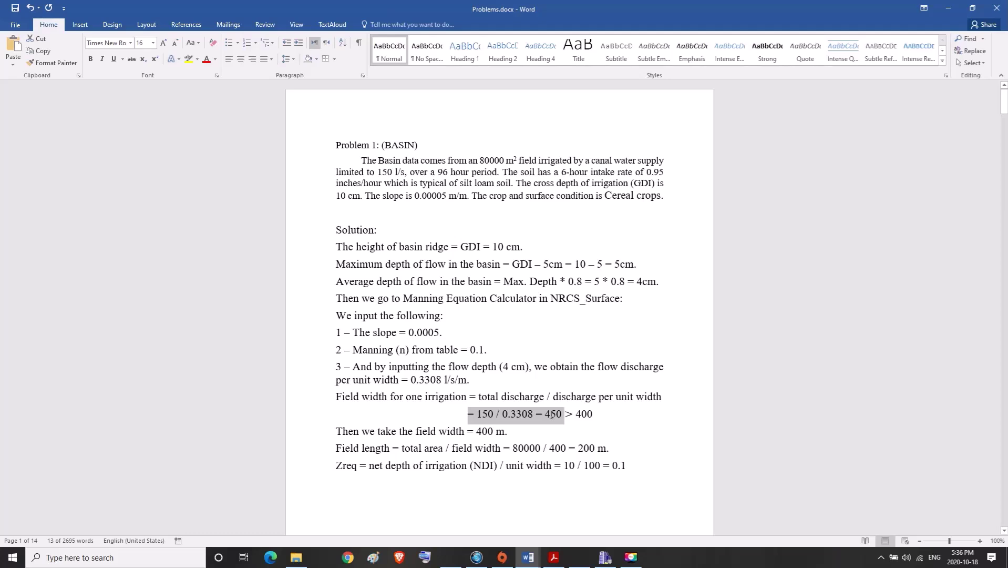
left_click_drag(558, 414, 599, 413)
left_click_drag(599, 413, 600, 413)
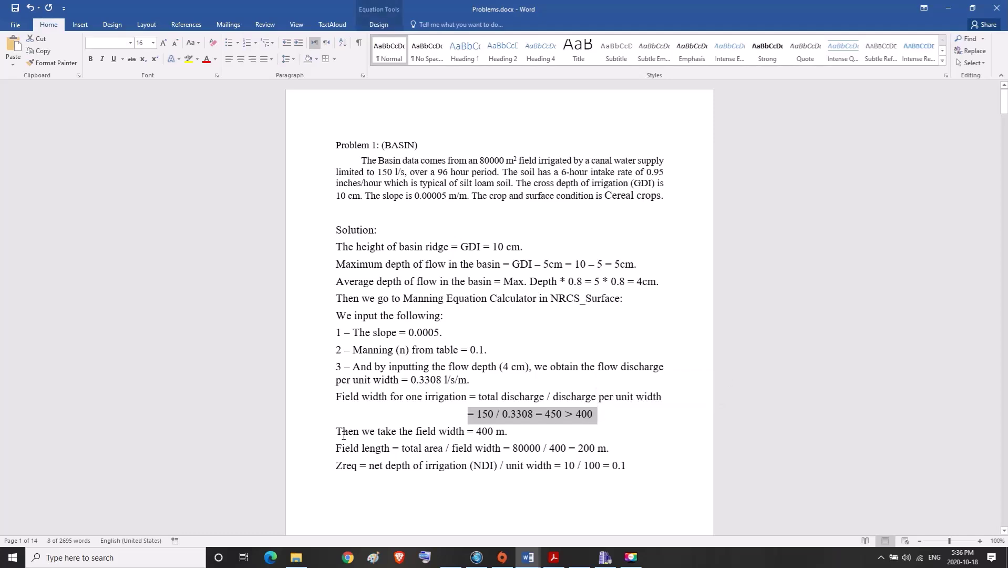
Review the adopted field width and the field length calculation from total area in the Problem 1 solution
left_click_drag(337, 431, 509, 431)
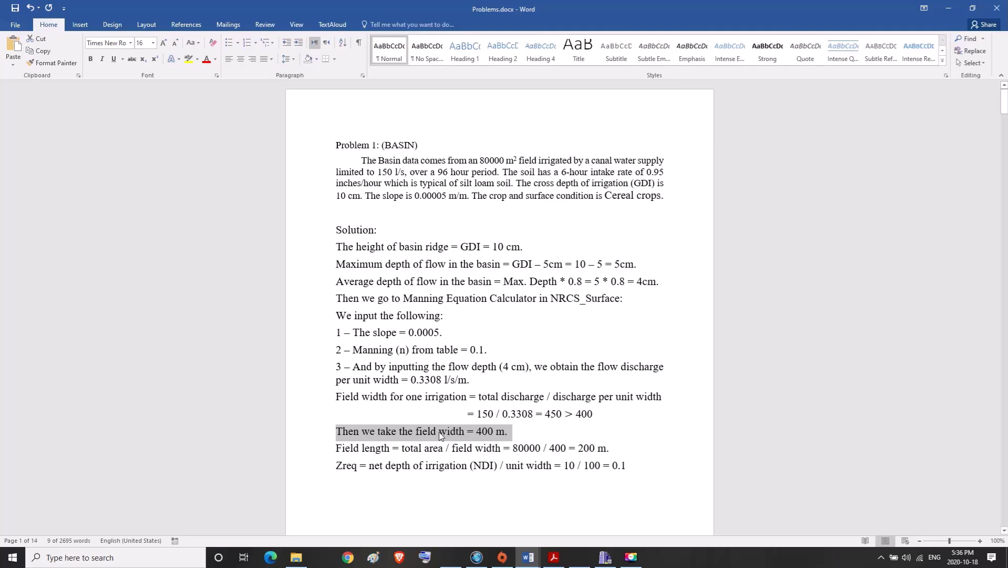
left_click_drag(336, 448, 520, 451)
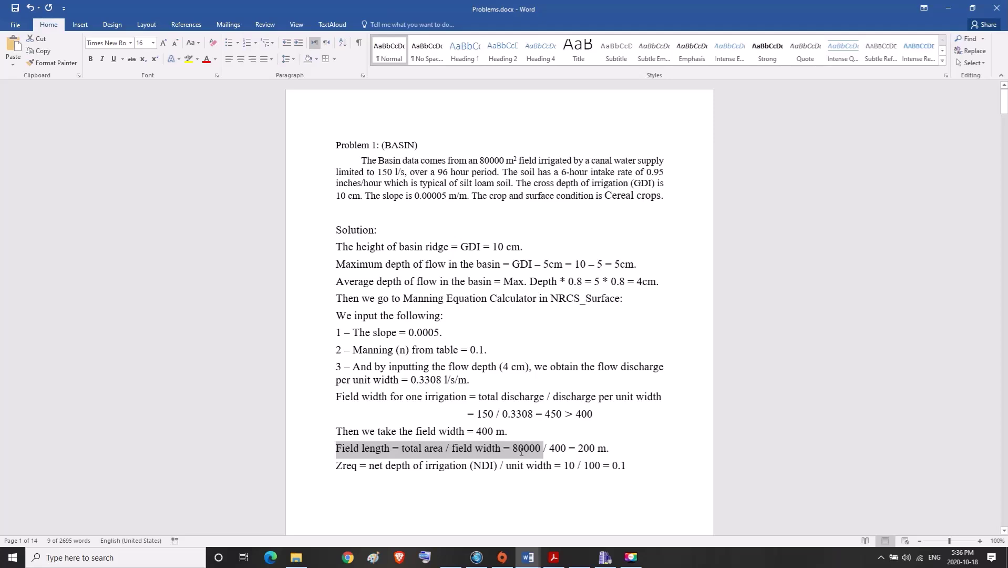
left_click_drag(522, 451, 599, 446)
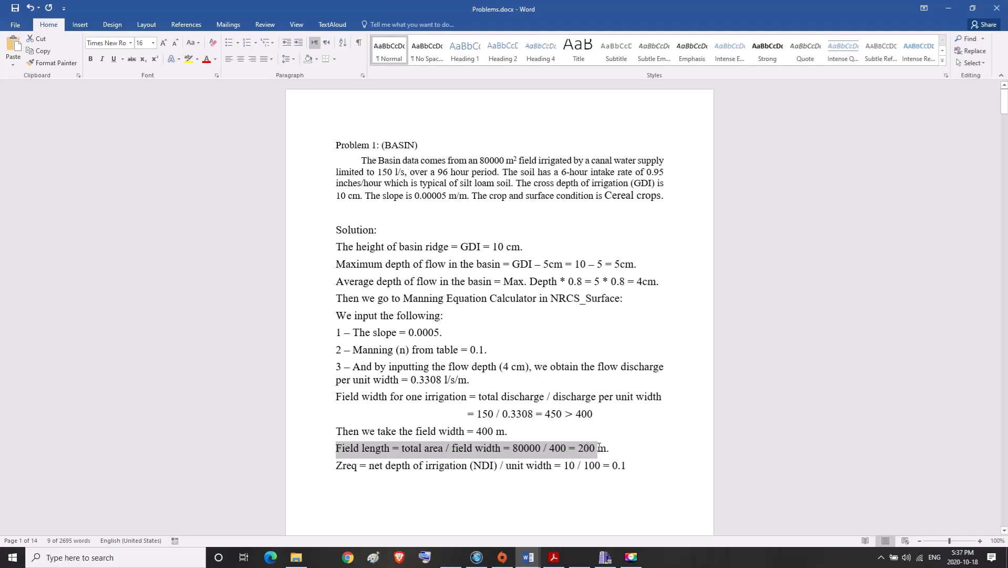
left_click_drag(599, 447, 616, 445)
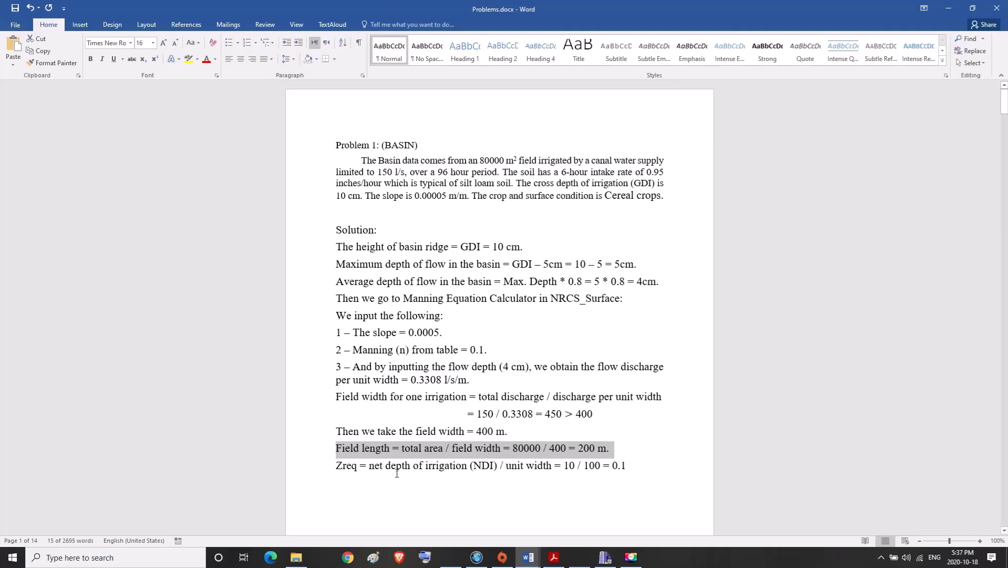
left_click(395, 447)
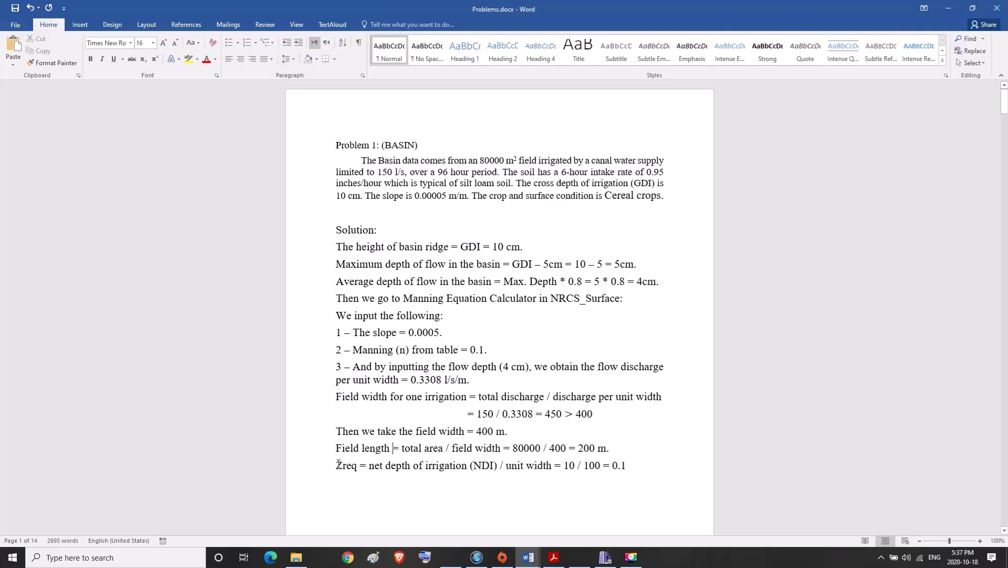
Review the Zreq calculation from net depth of irrigation and unit width on the solution's last line
left_click_drag(338, 465, 390, 470)
left_click_drag(433, 473, 530, 471)
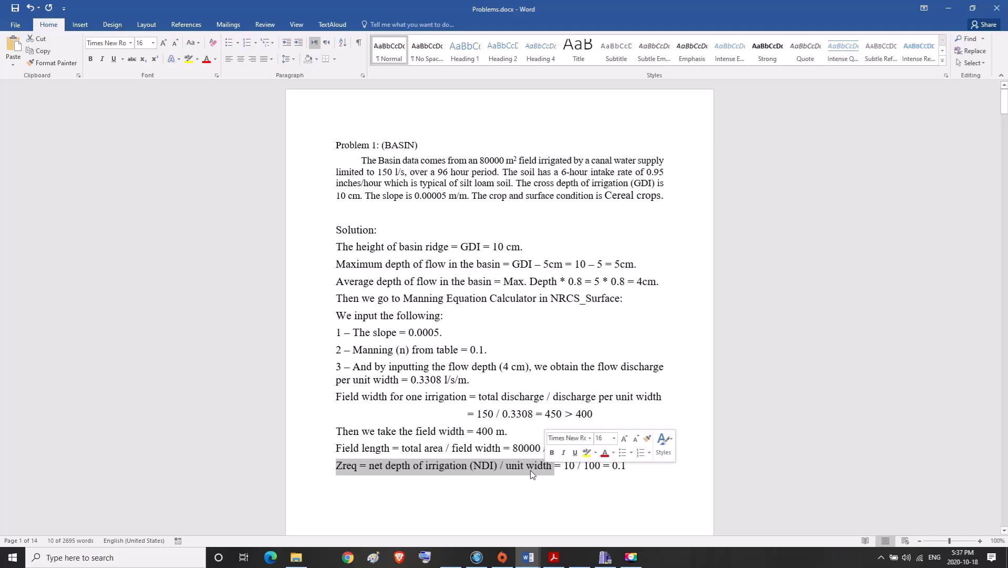
left_click(360, 473)
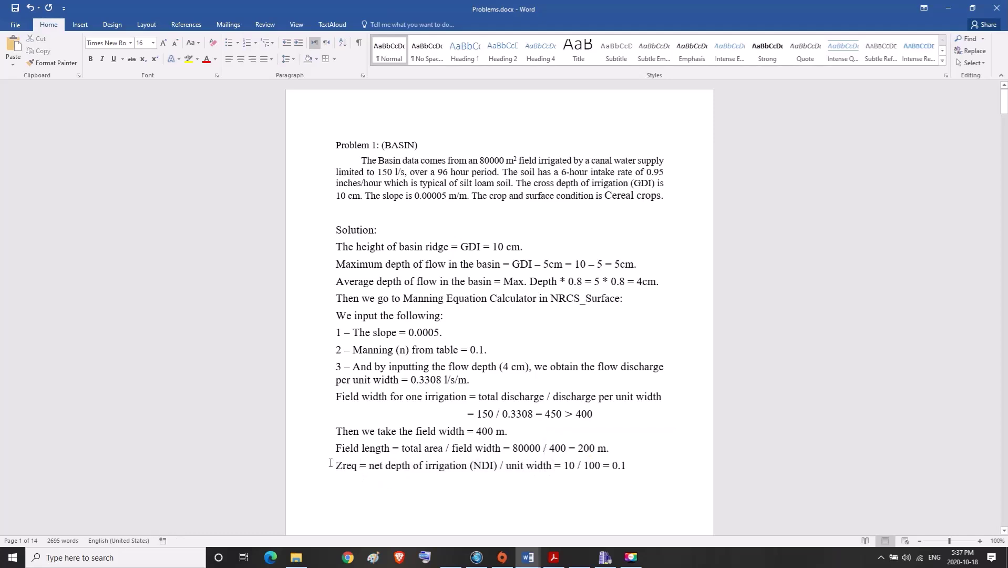
left_click_drag(335, 467, 626, 468)
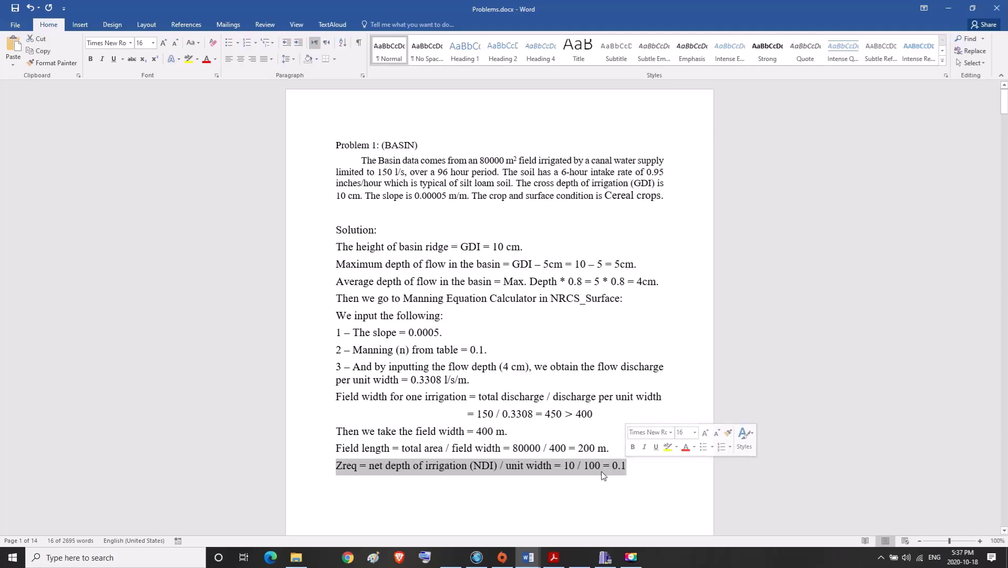
left_click(576, 481)
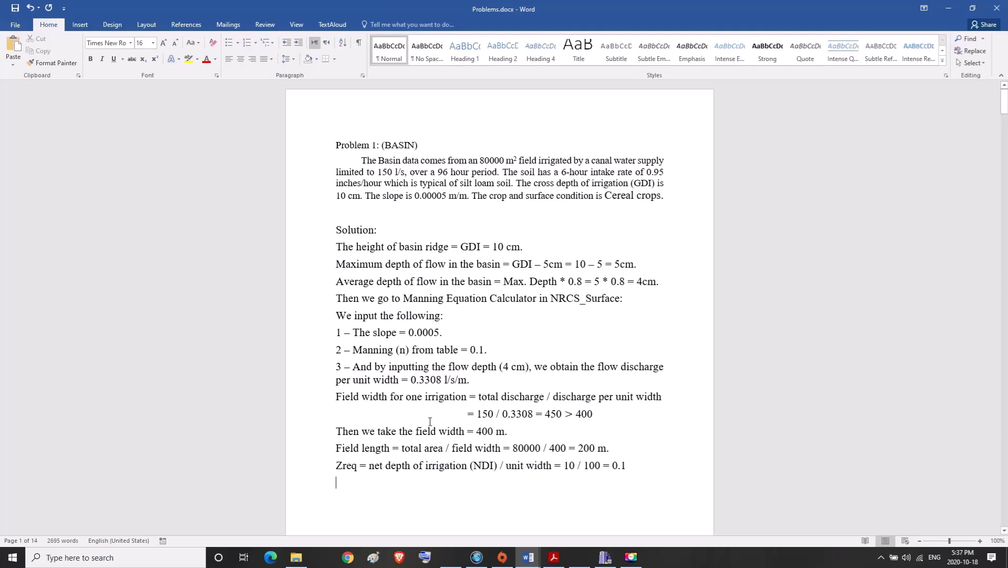
Switch back to the field topography and geometry inputs in NRCS_Surface
mouse_move(607, 560)
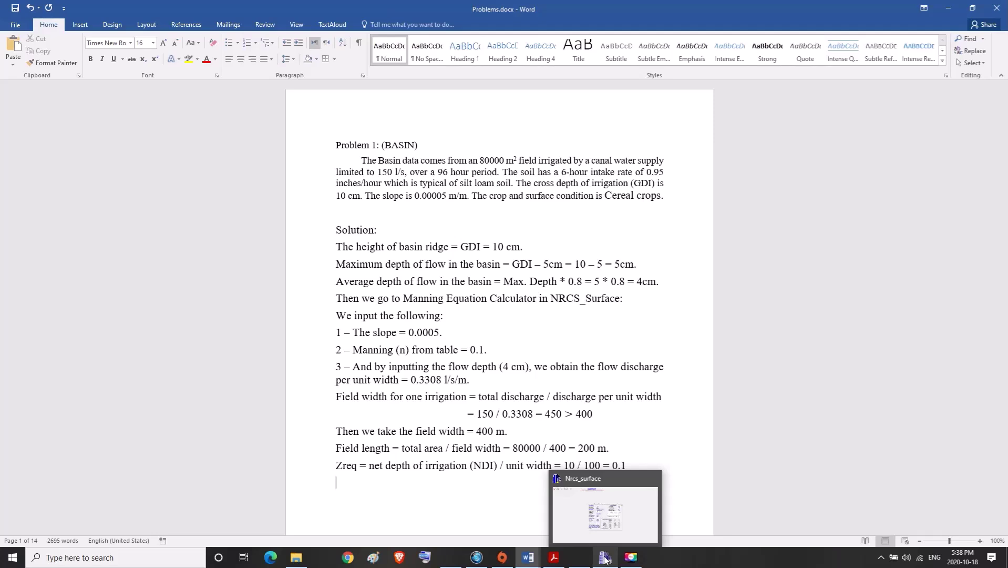
left_click(605, 559)
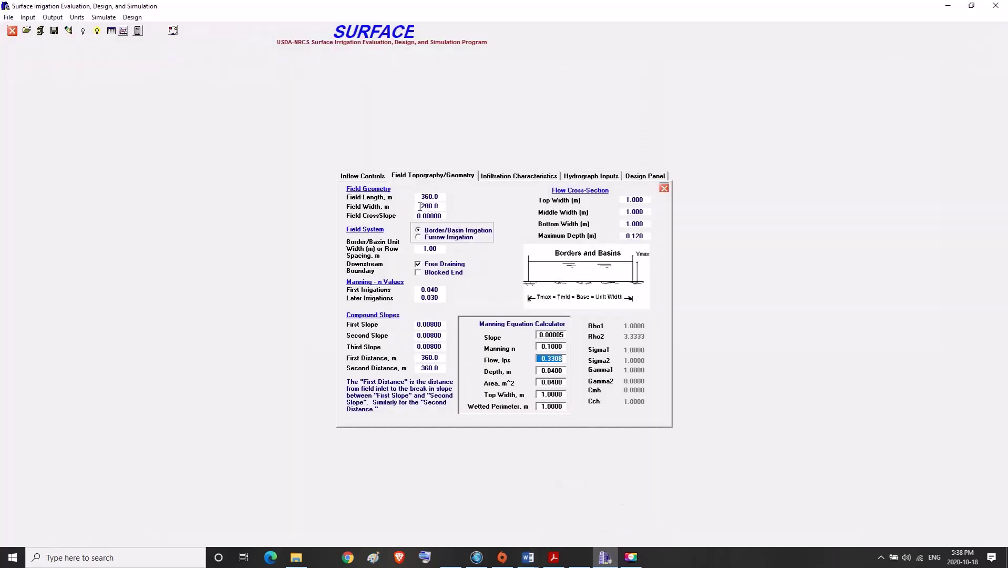